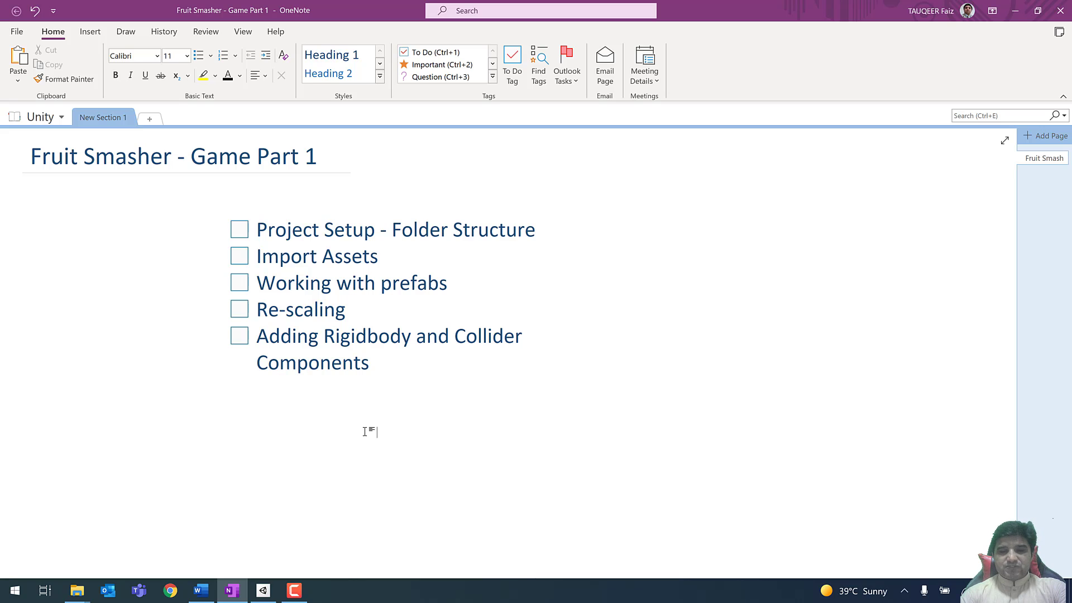
Step: Leave the OneNote Fruit Smasher checklist and switch to Unity Hub
click(262, 592)
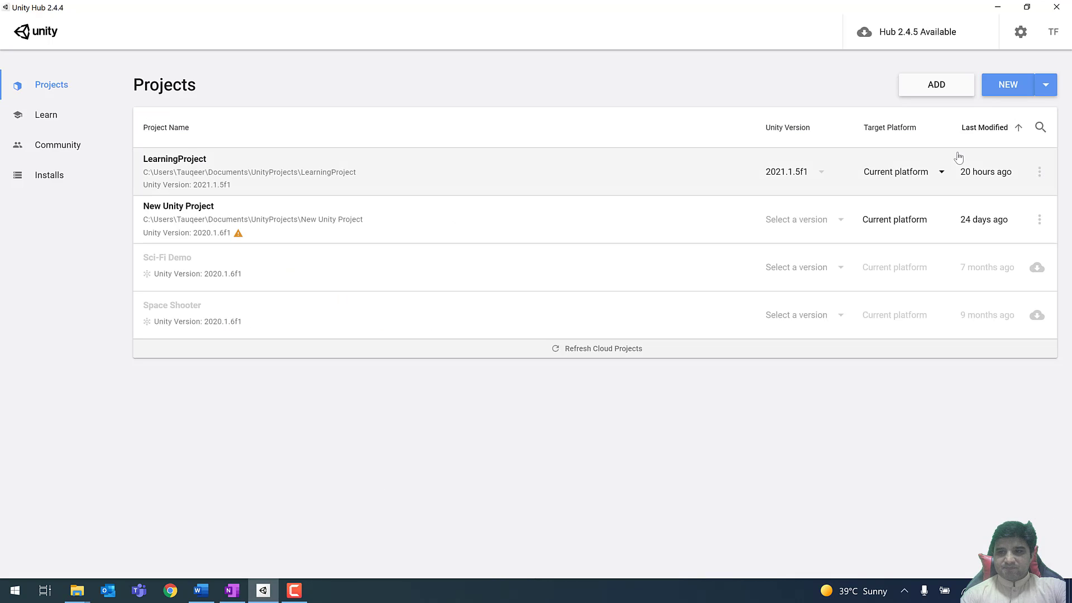
Step: Create a new 3D project named FruitSamsher from Unity Hub
click(1017, 84)
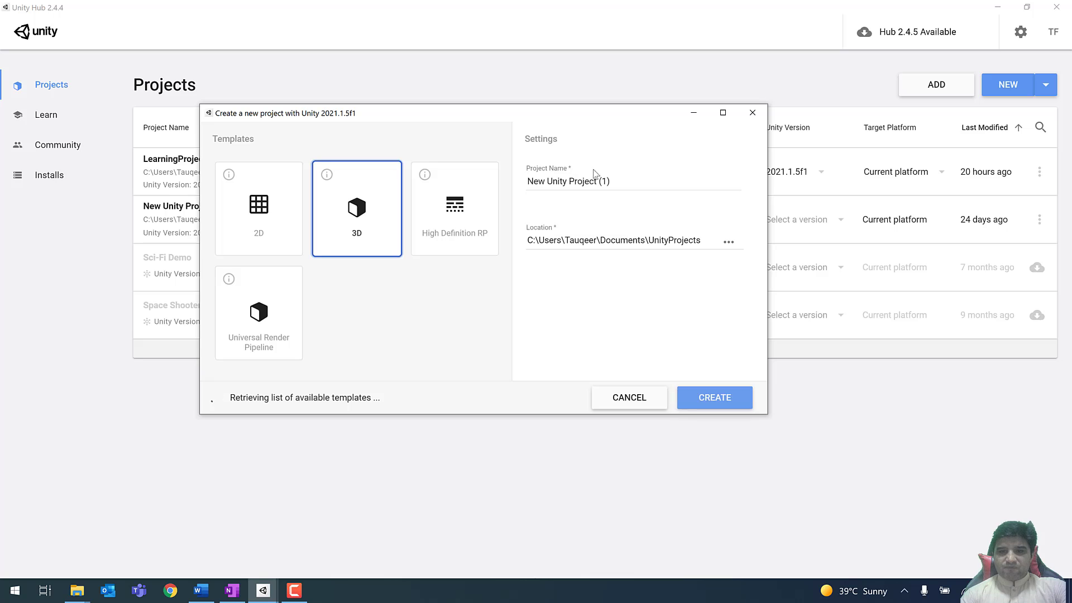
drag(615, 181, 526, 182)
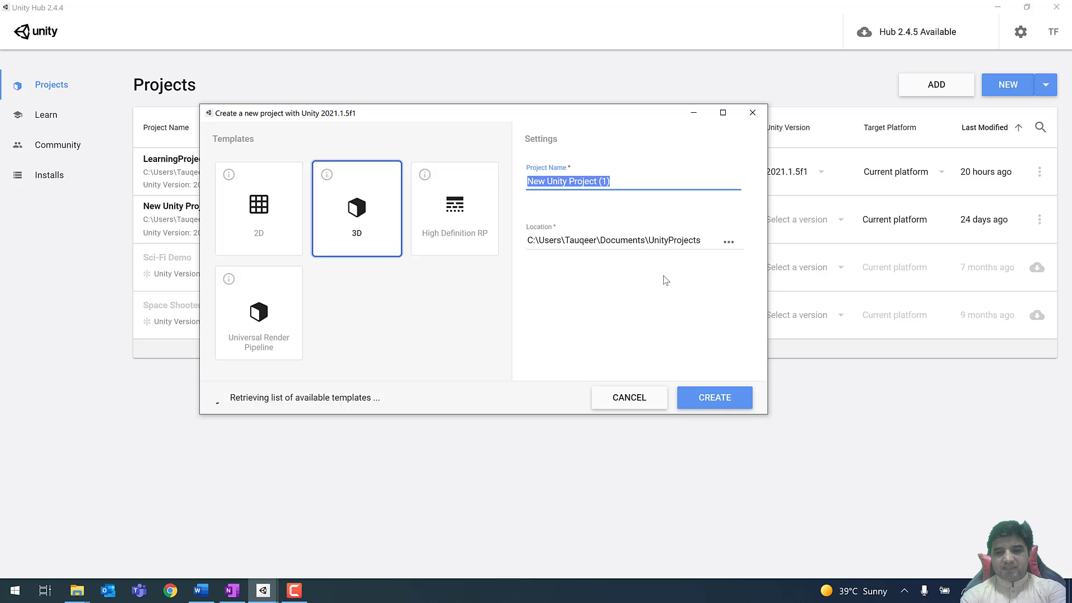
text(Fruis)
key(BackSpace)
text(t)
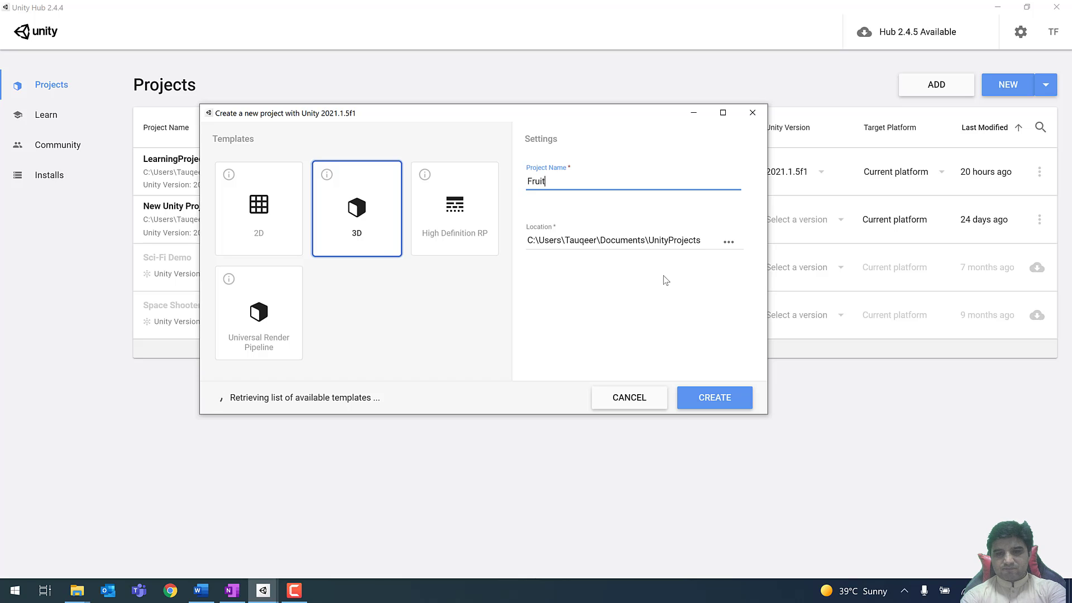
text(Samsher)
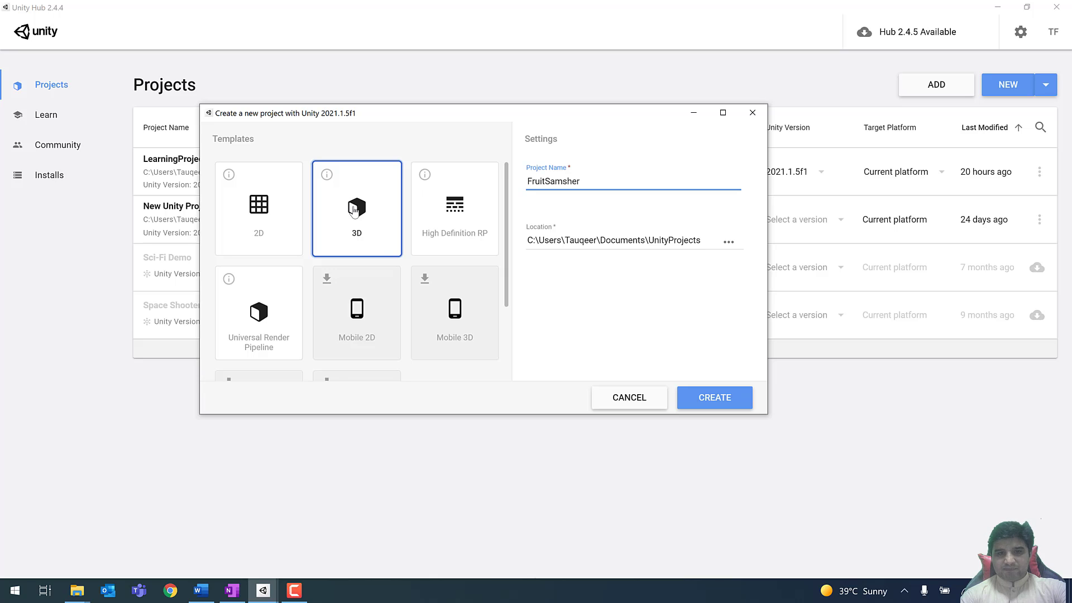
click(715, 398)
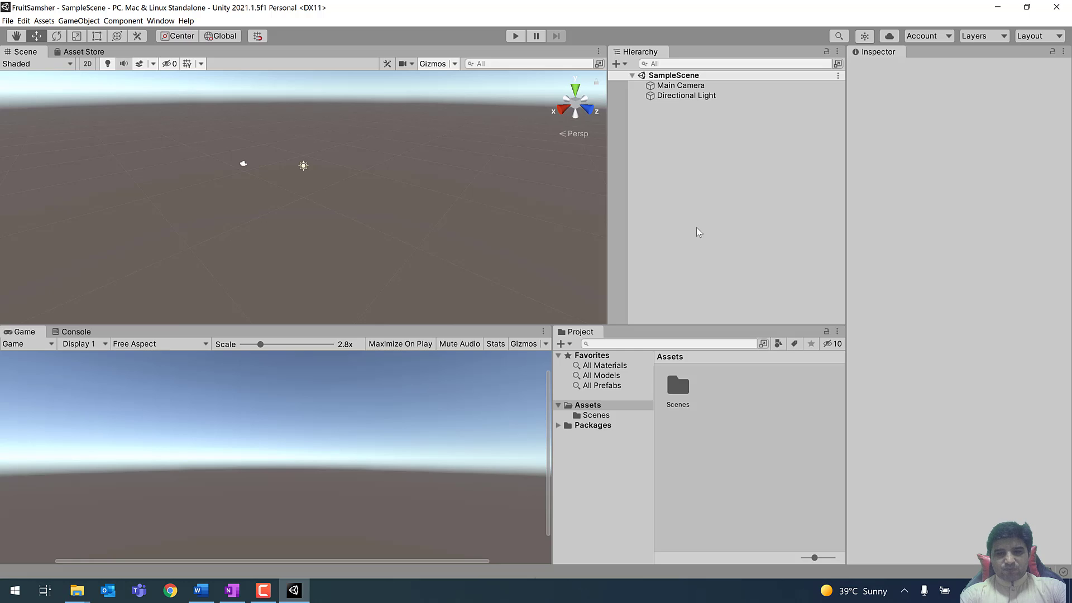
Step: Open Assets > Scenes and enlarge the icons until SampleScene's full name shows
click(584, 406)
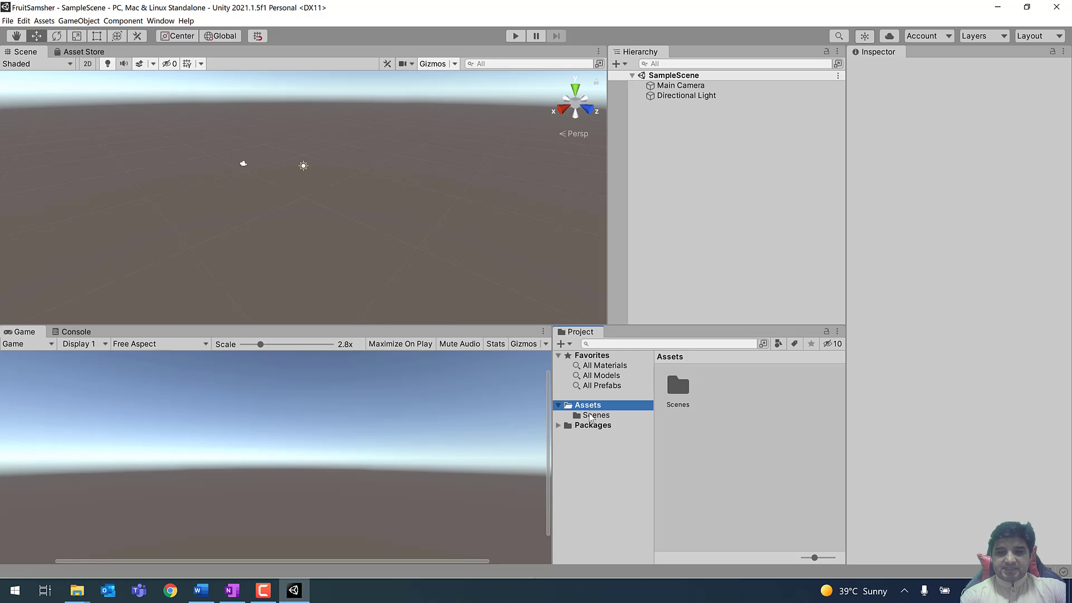
click(591, 417)
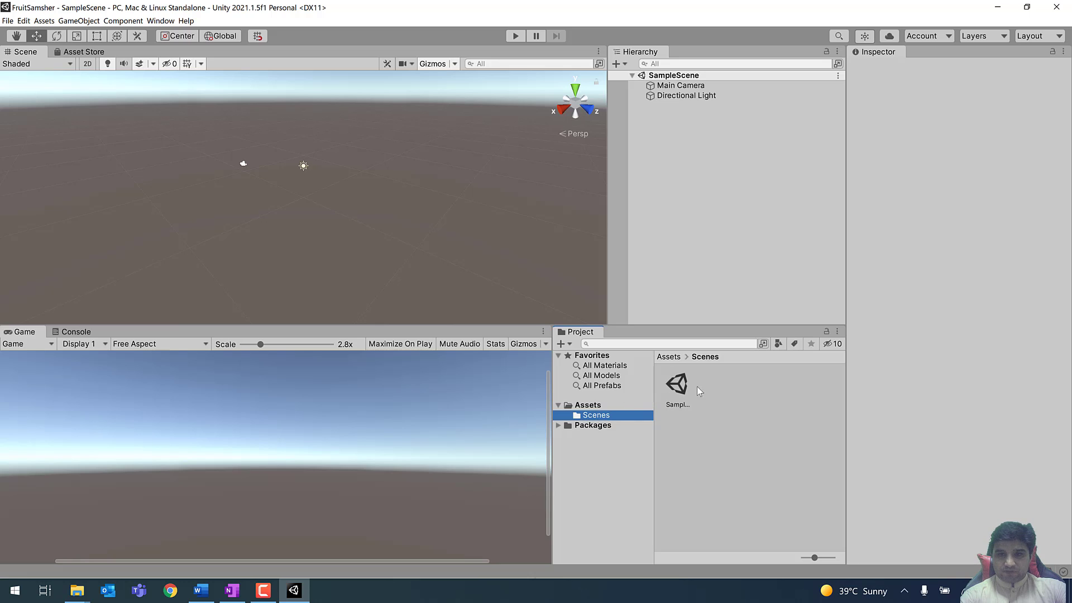
drag(817, 556, 832, 561)
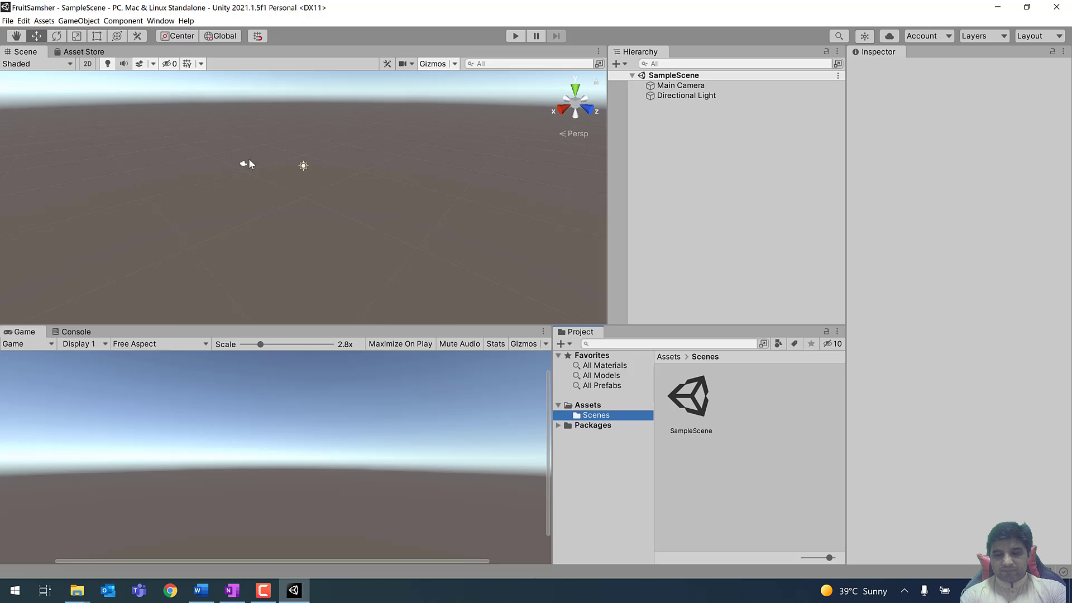
Step: Rename the SampleScene asset to FruitSmasherGame
click(691, 431)
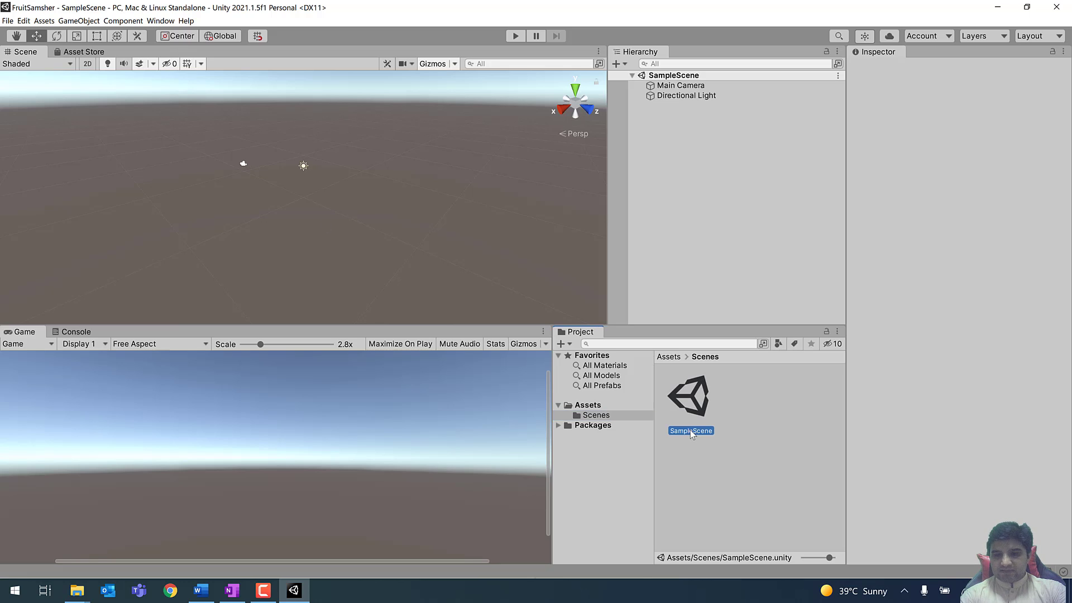
click(690, 430)
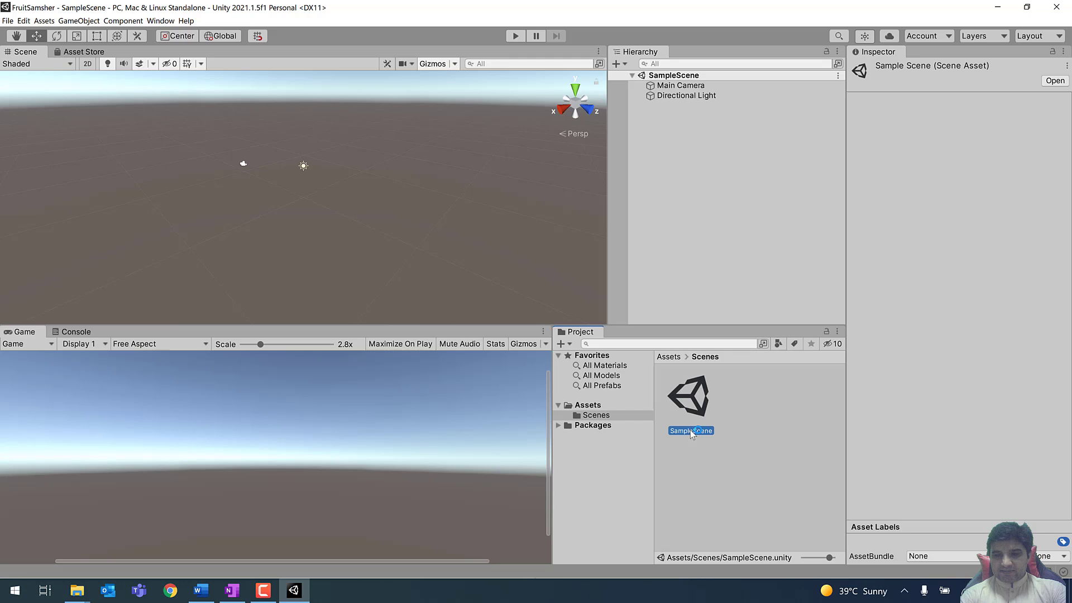
right_click(690, 430)
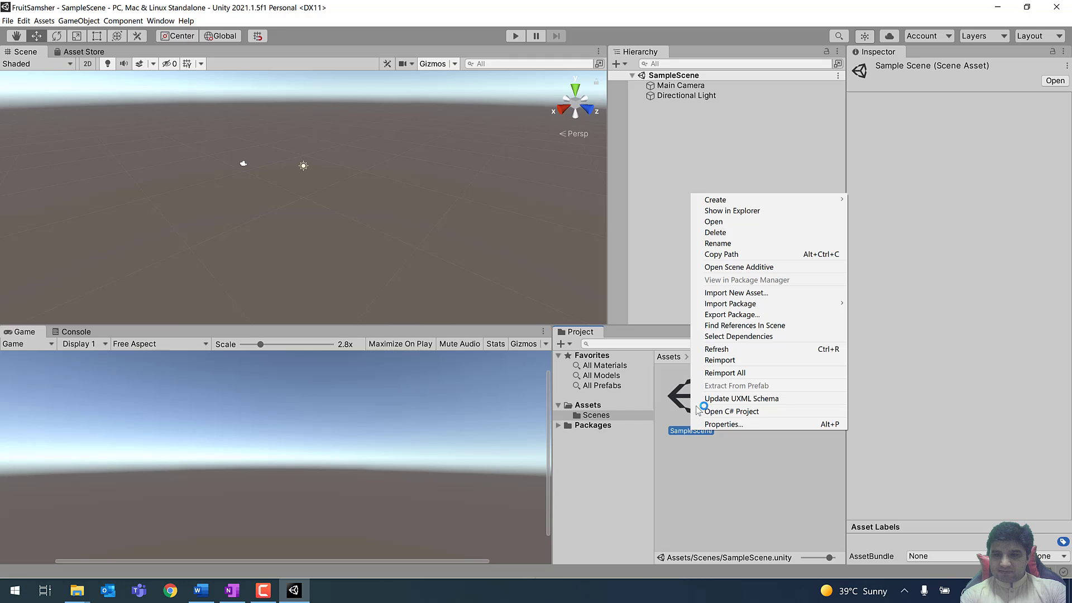
click(720, 244)
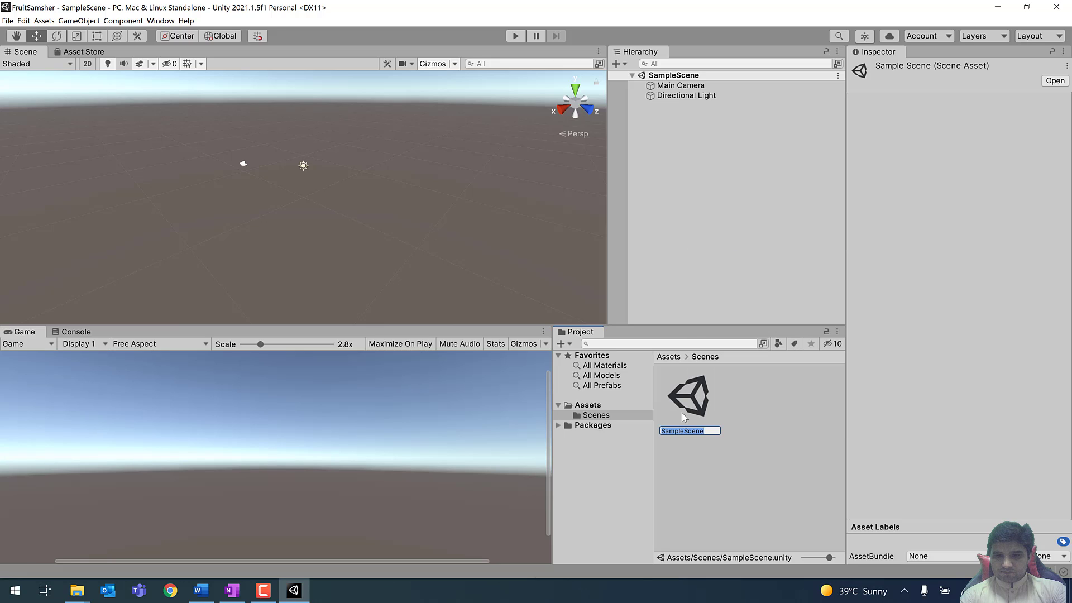
text(FruitSma)
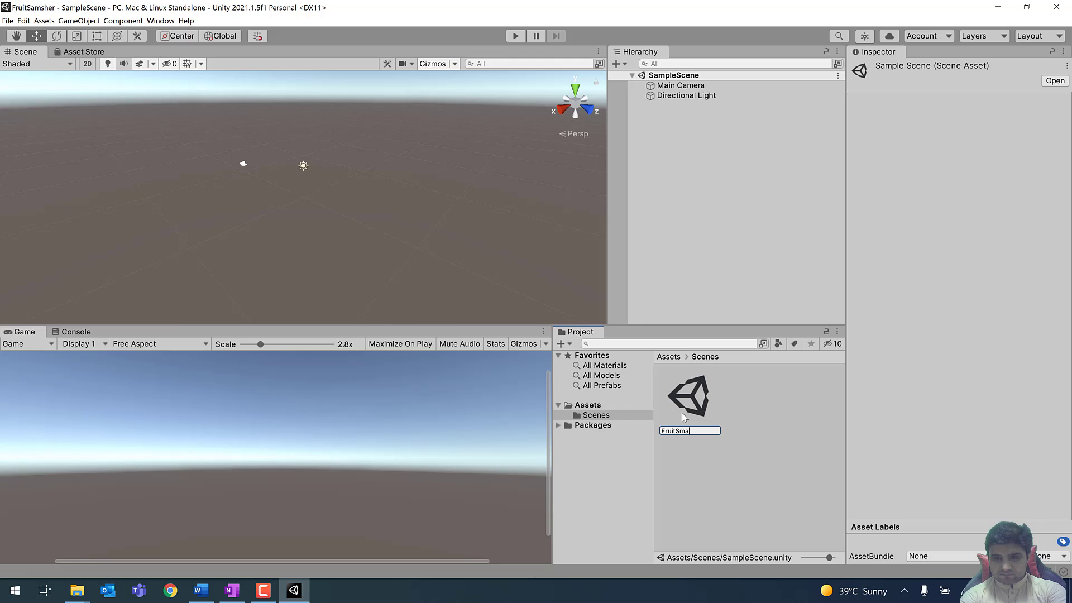
text(sherGame)
key(Return)
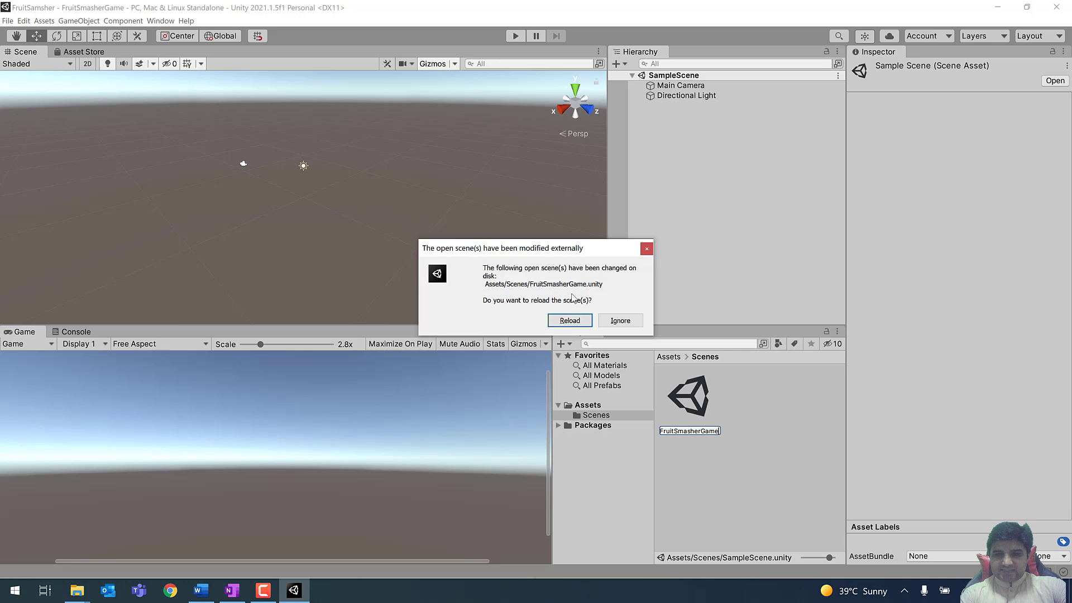
Step: Reload the renamed scene and return to the top-level Assets folder
click(570, 321)
key(Return)
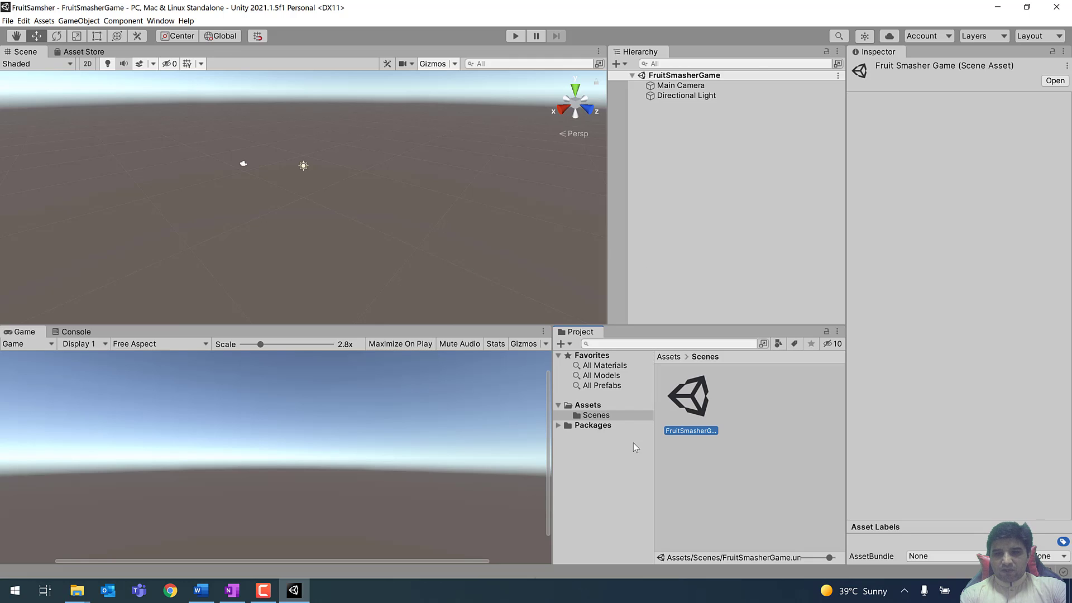
click(595, 408)
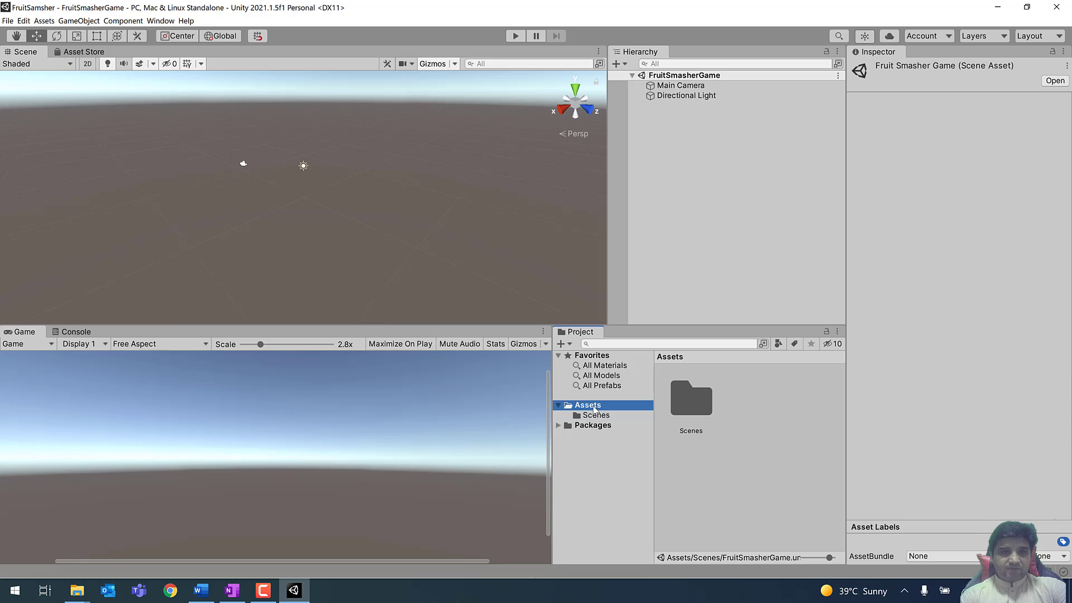
Step: Create Materials and Prefabs folders in Assets
right_click(769, 412)
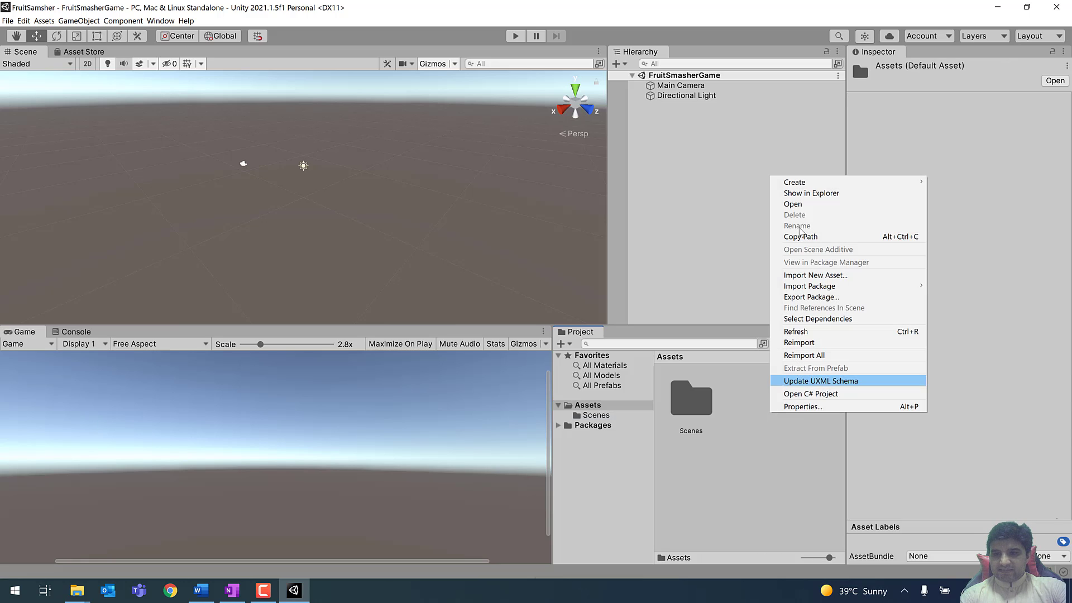
mouse_move(810, 184)
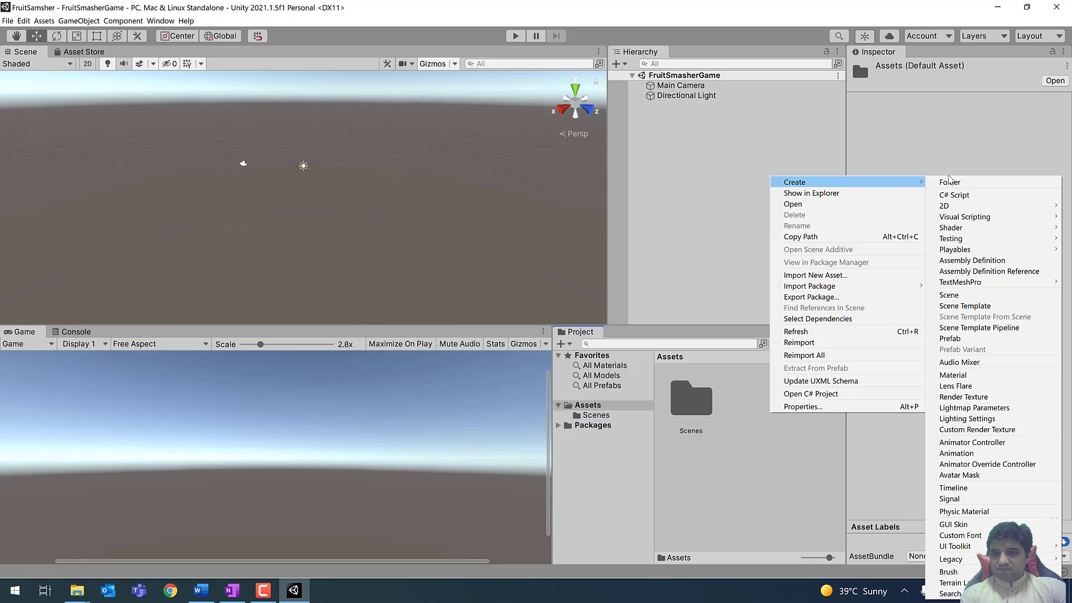
click(946, 185)
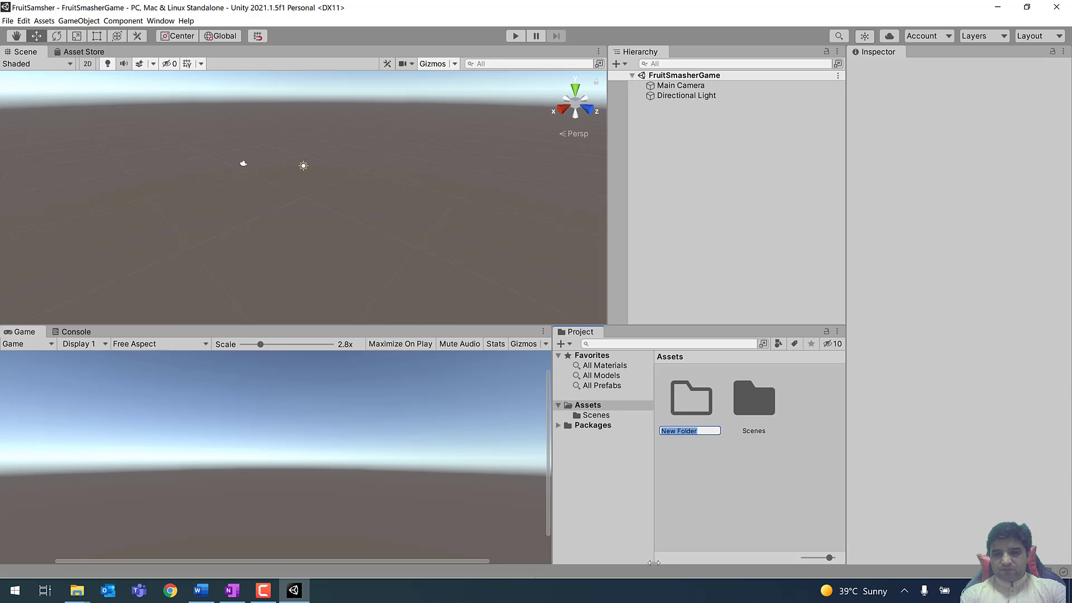
text(Ma)
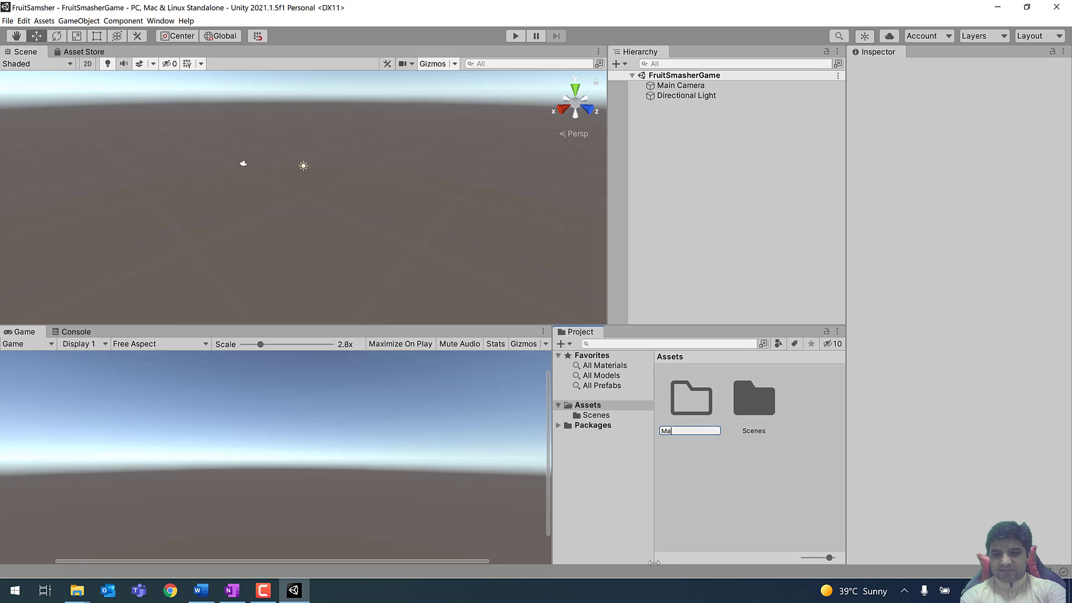
text(terials)
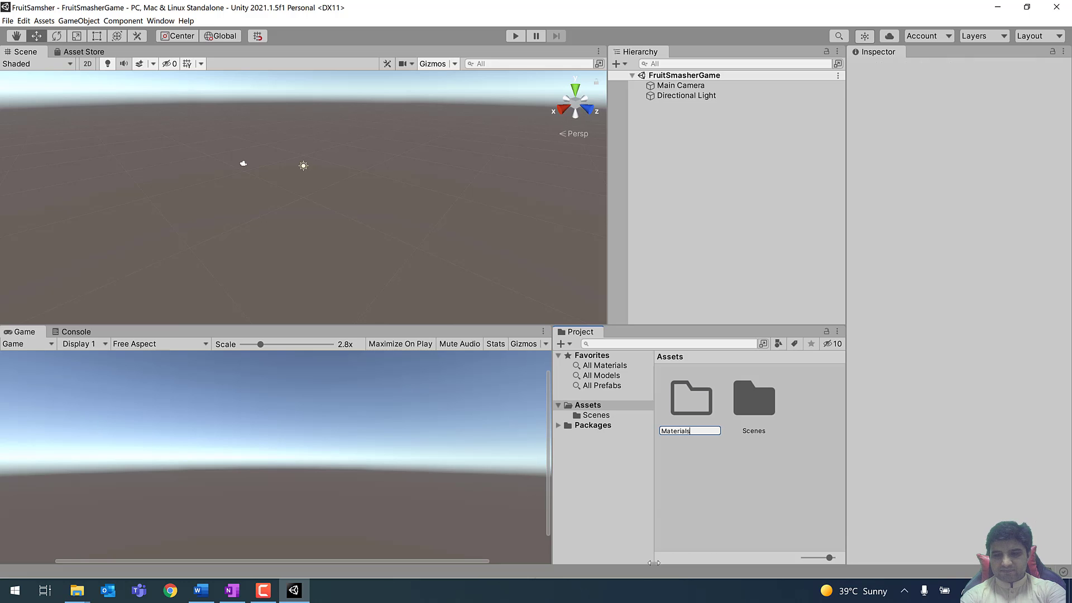
key(Return)
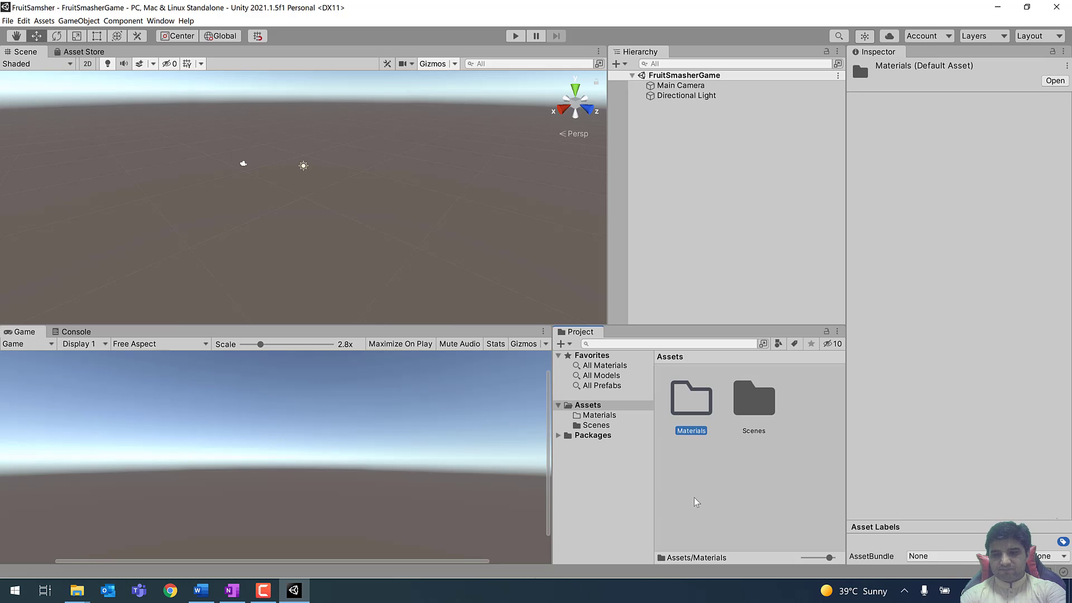
right_click(719, 483)
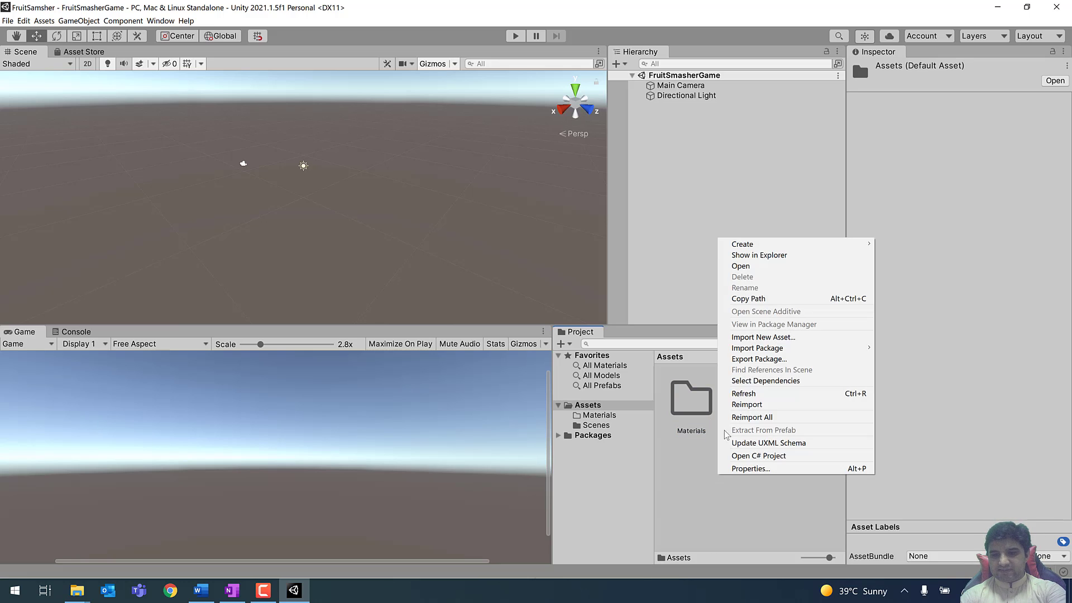
mouse_move(766, 244)
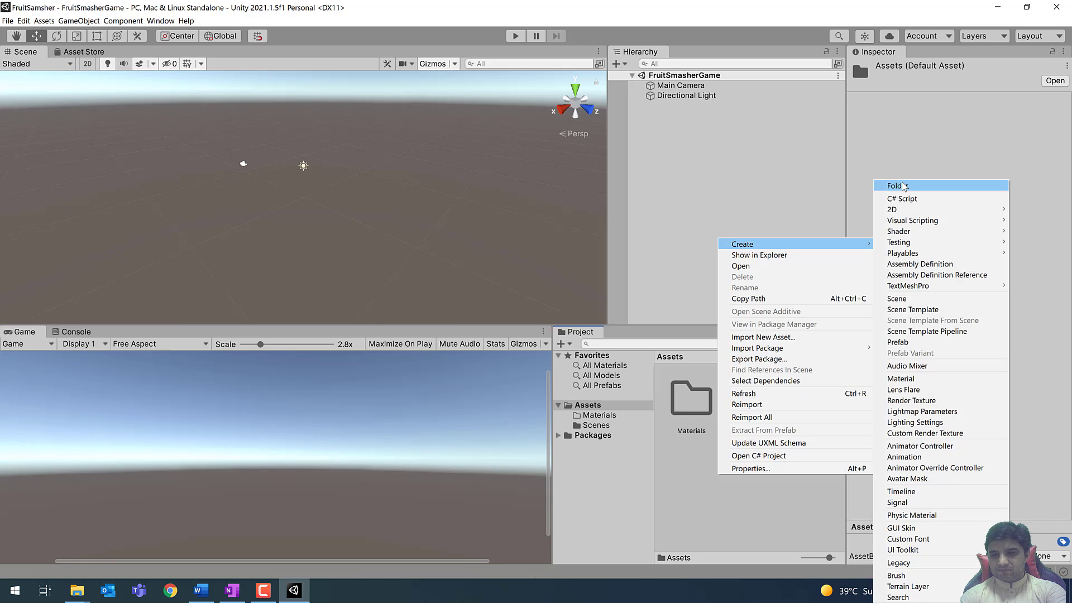
click(900, 185)
text(Prefabs)
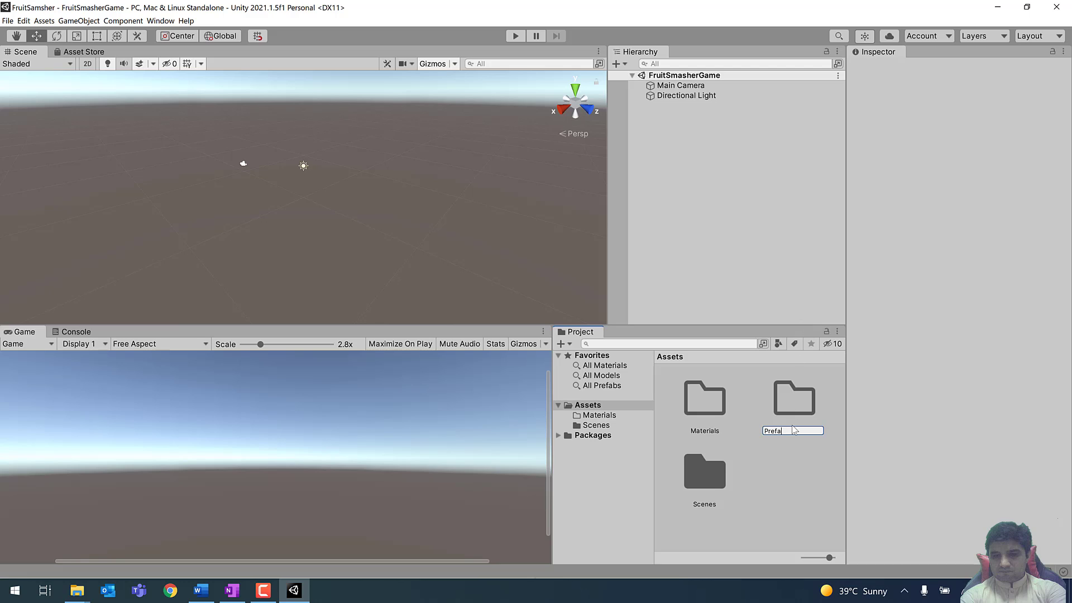
key(Return)
Step: Create Models and Scripts folders in Assets
click(774, 472)
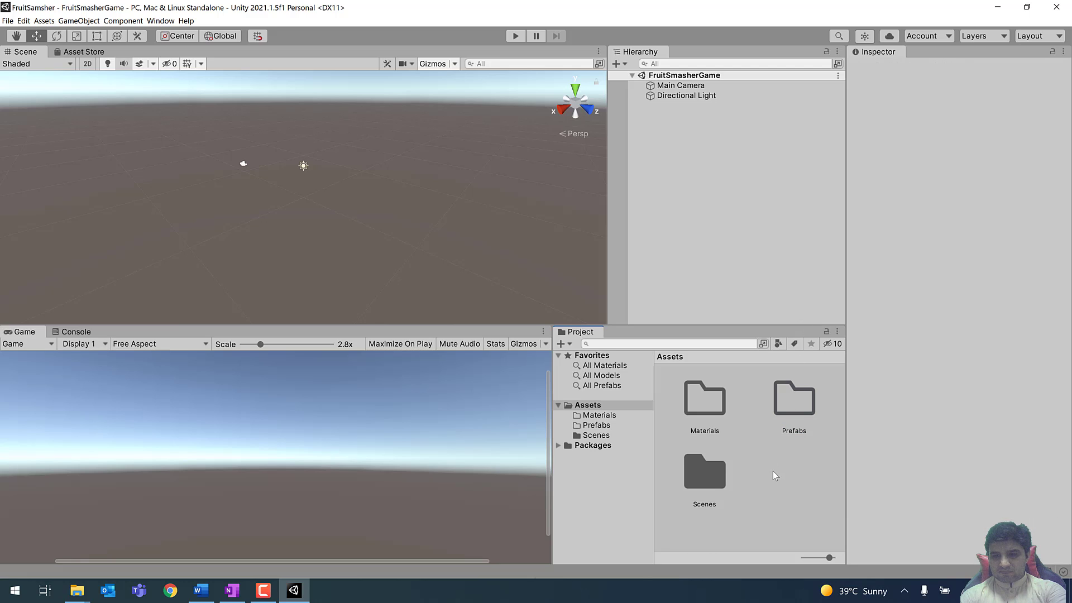
right_click(773, 470)
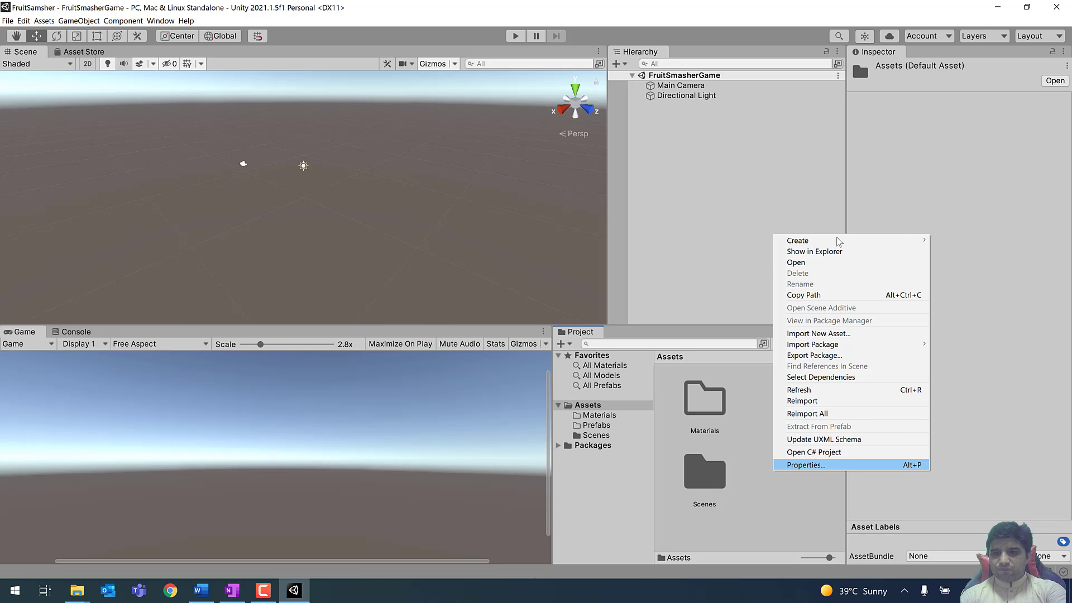
mouse_move(819, 245)
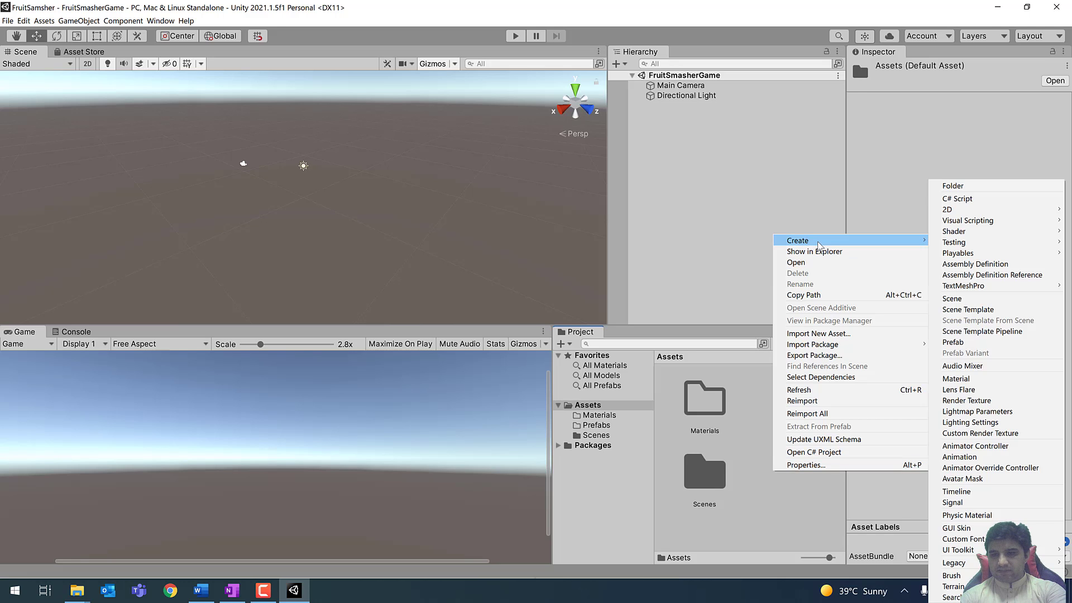
click(959, 186)
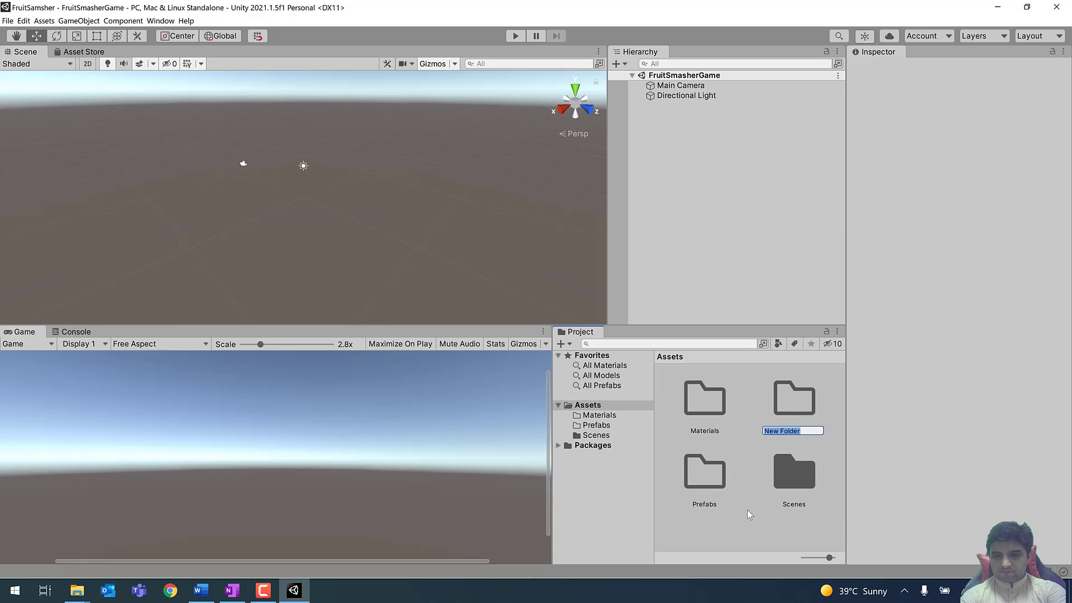
text(Models)
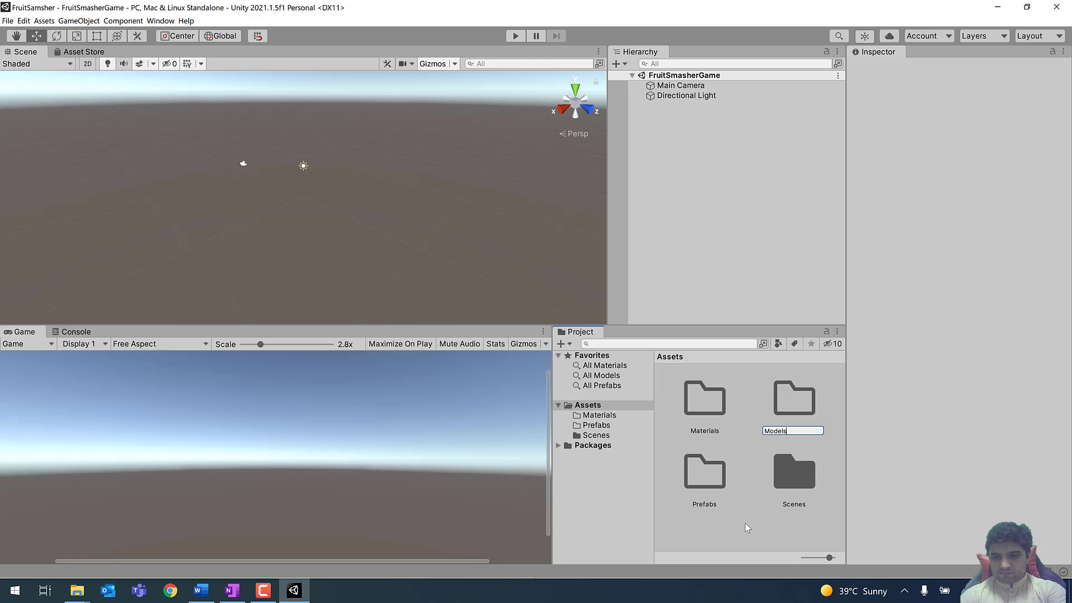
key(Return)
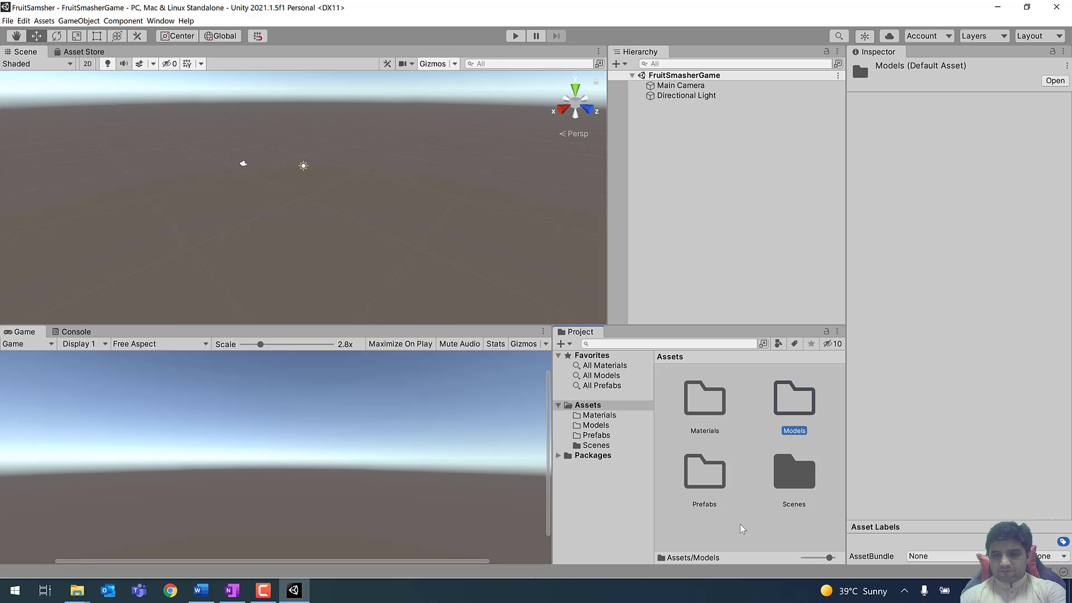
click(742, 528)
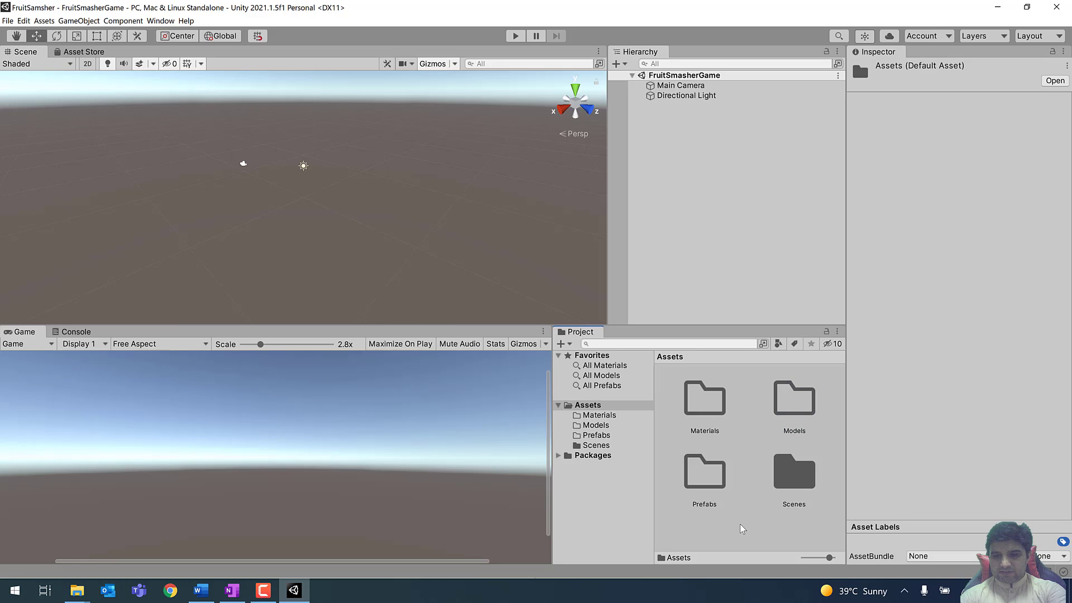
right_click(742, 529)
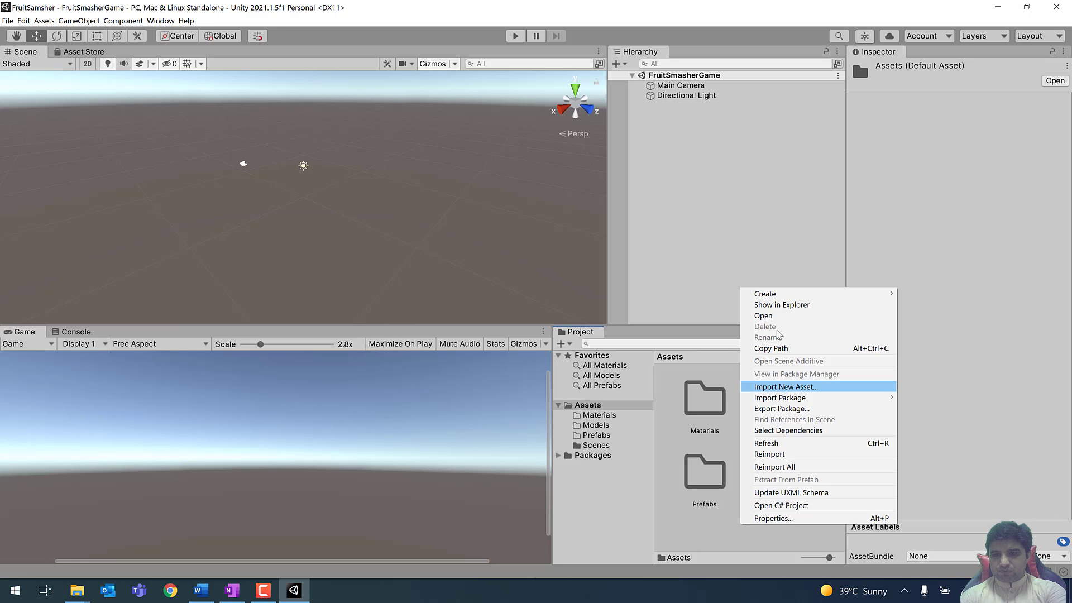
mouse_move(790, 300)
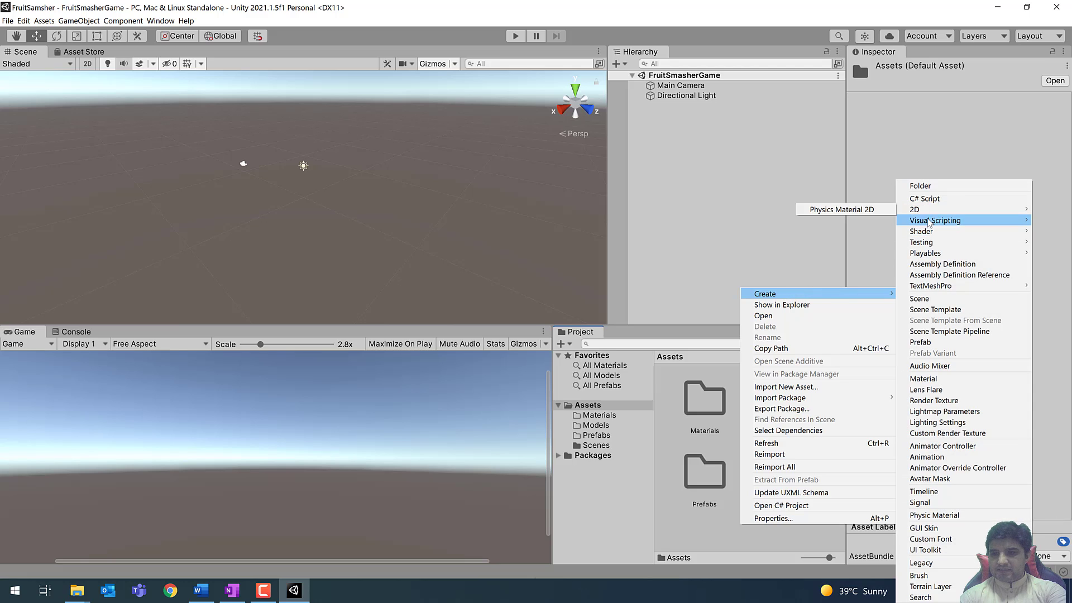
click(939, 187)
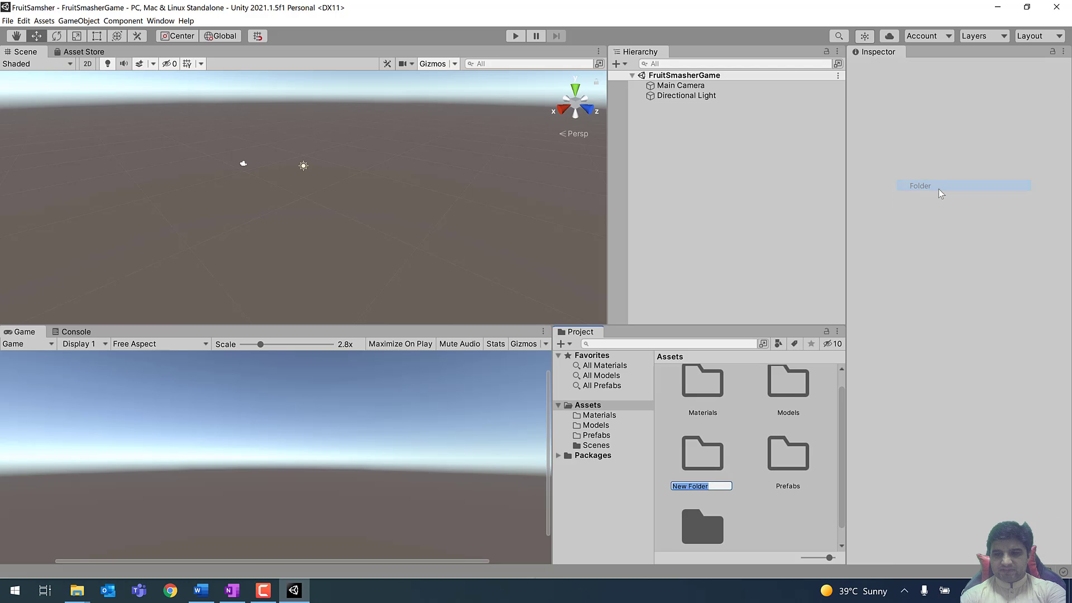
text(Scripts)
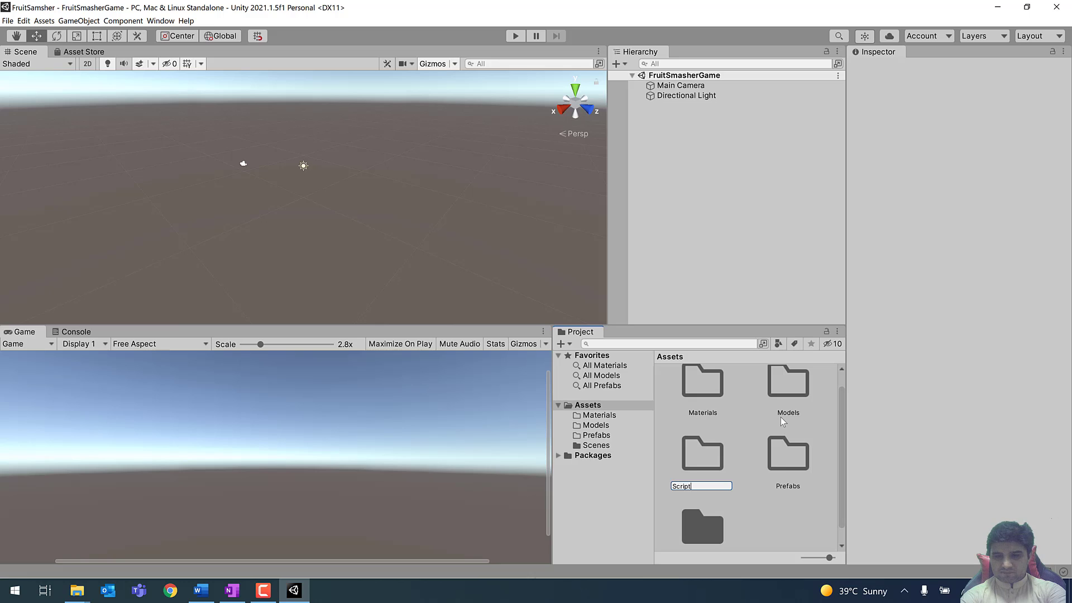
key(Return)
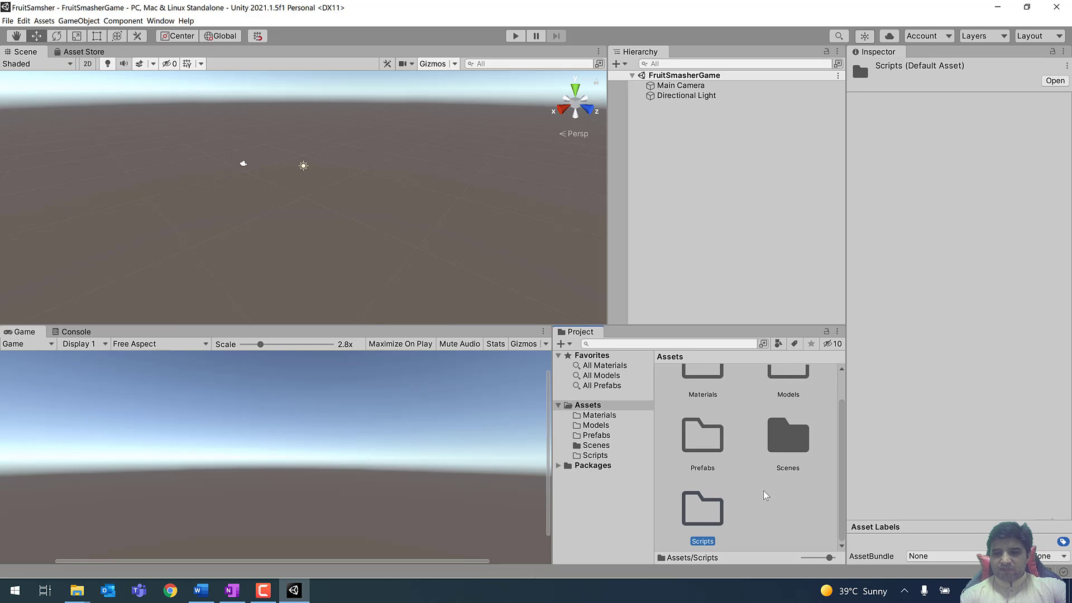
Step: Shrink the asset icons to three per row
scroll(764, 496, up, 2)
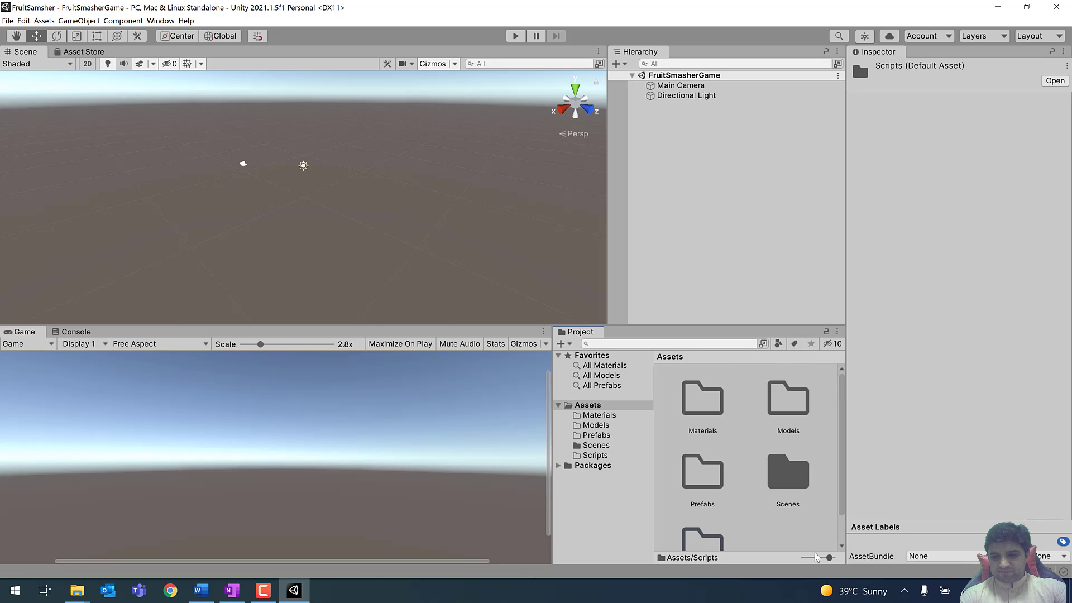
drag(822, 556, 815, 556)
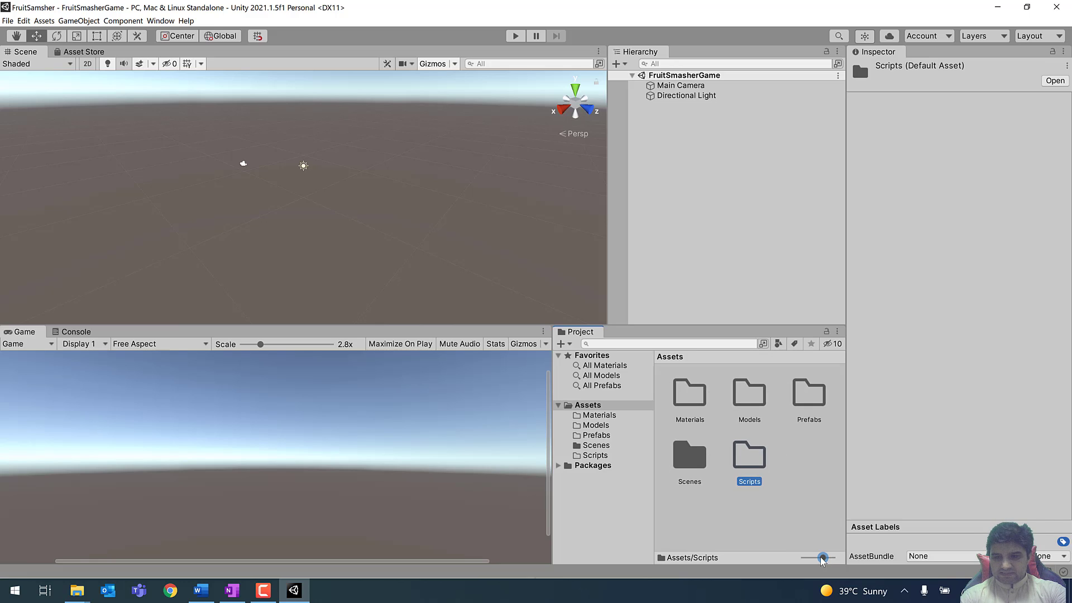
click(755, 528)
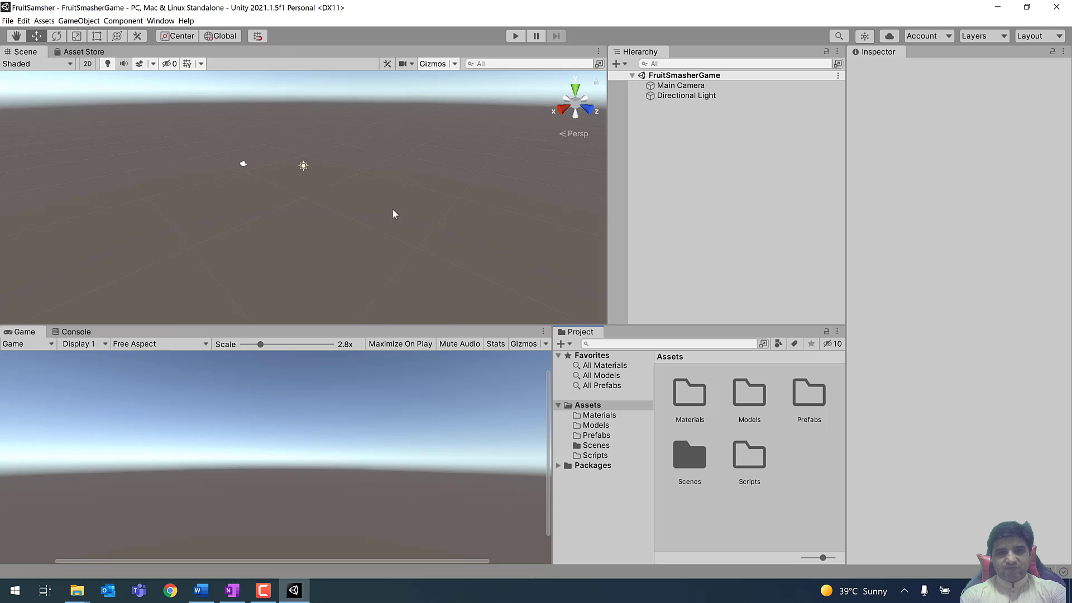
Step: Open the Package Manager listing packages from My Assets
click(160, 20)
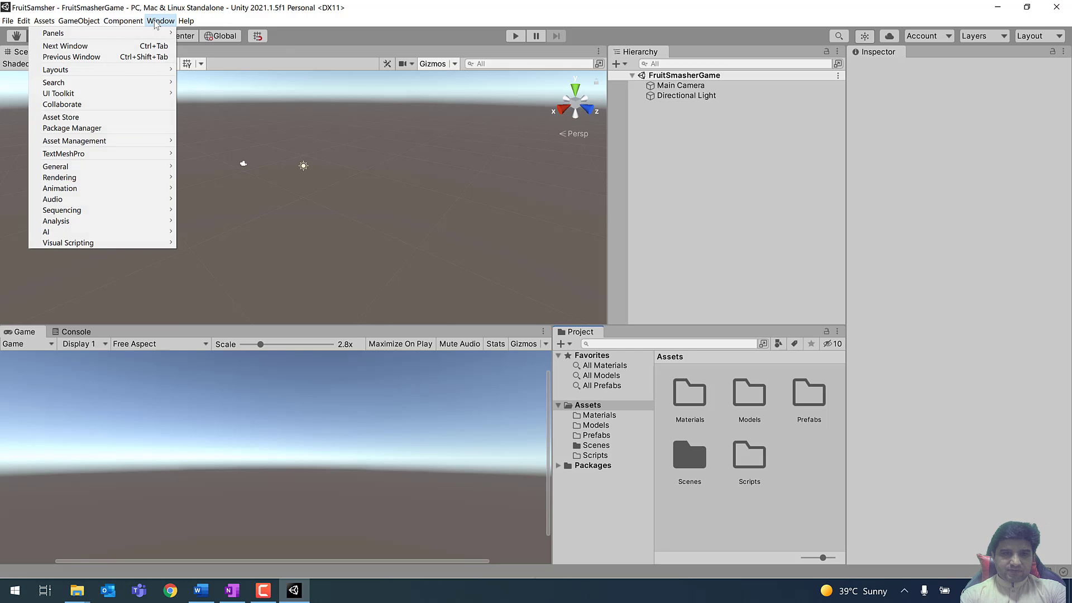
click(66, 128)
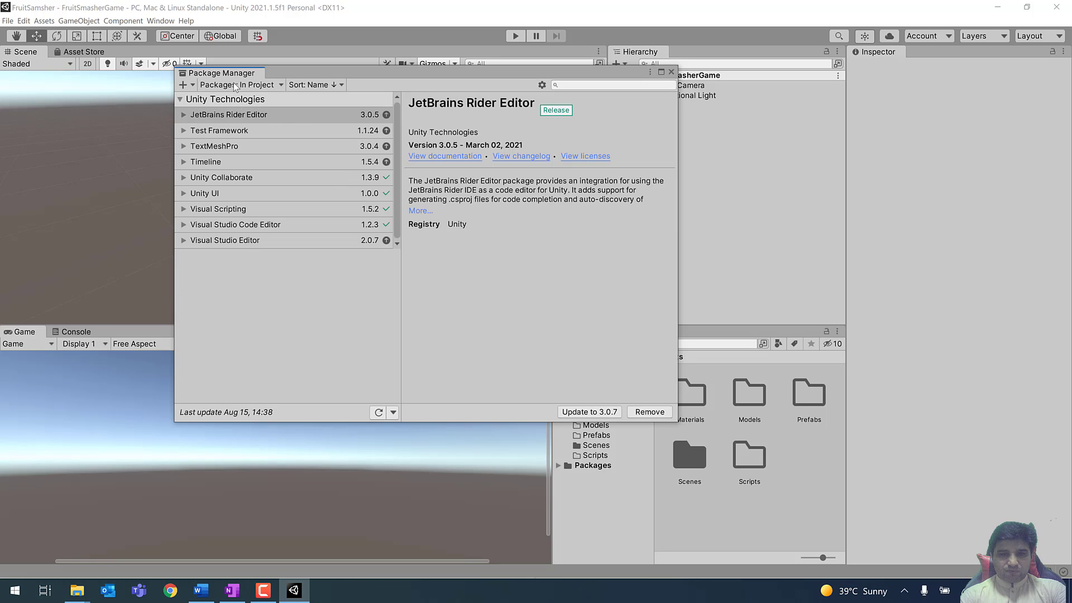
click(265, 89)
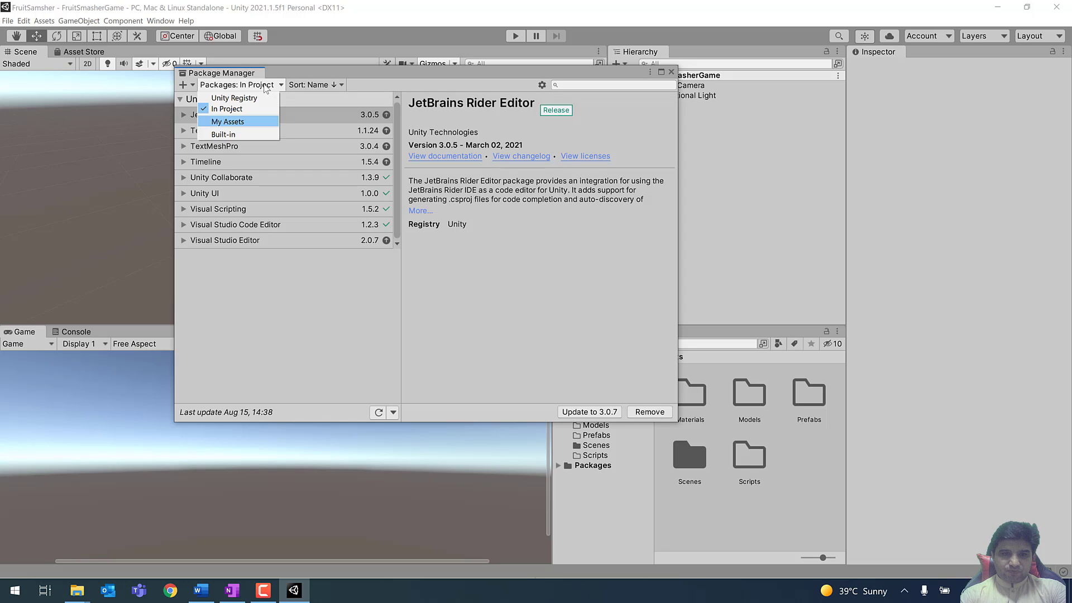
click(225, 122)
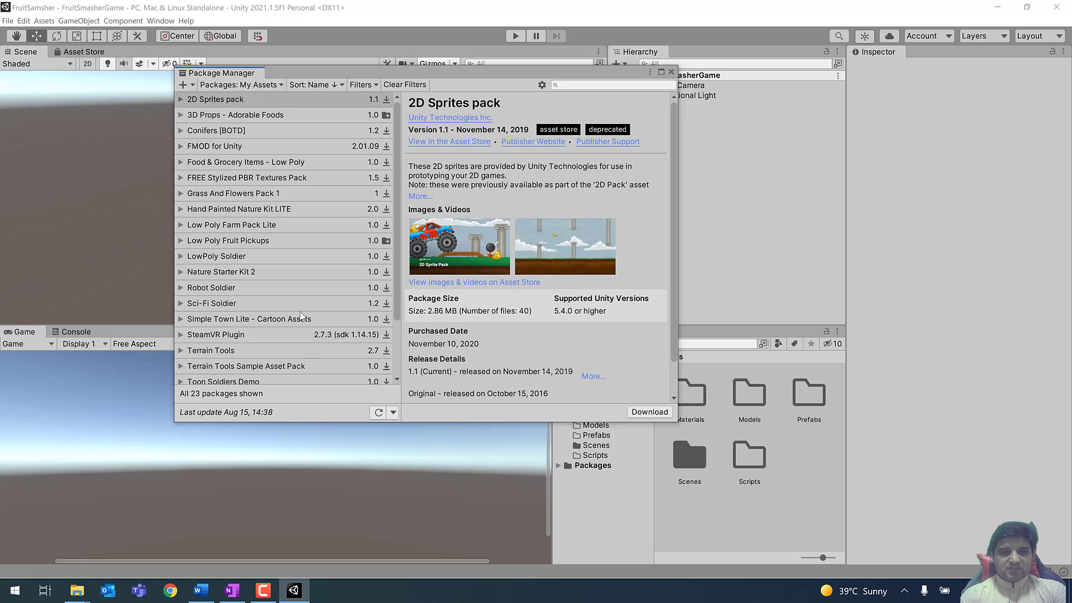
Step: Select Low Poly Fruit Pickups and bring up its import dialog
click(217, 226)
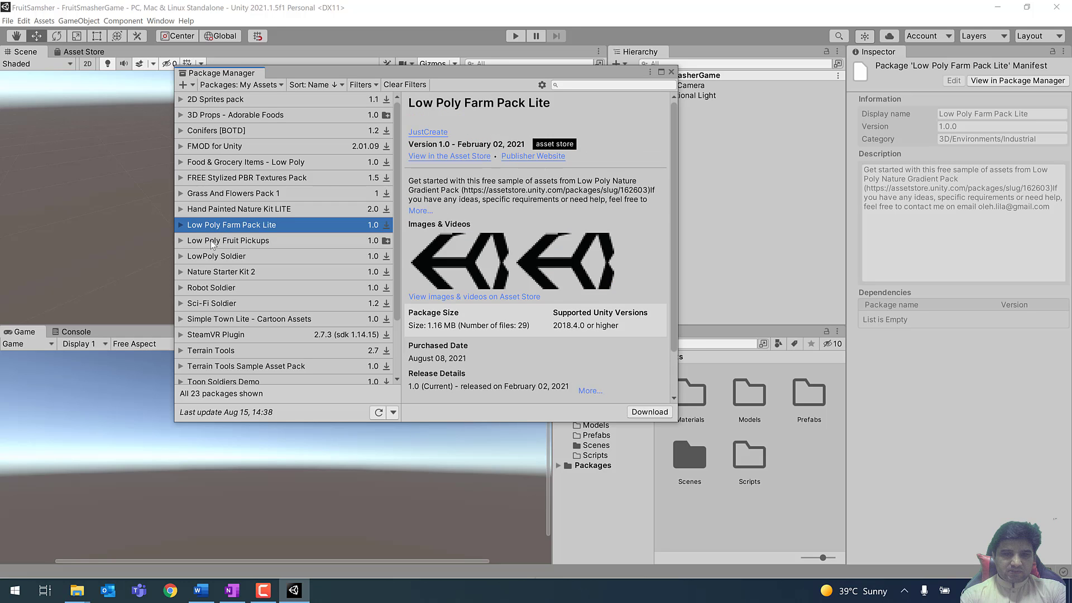
click(210, 241)
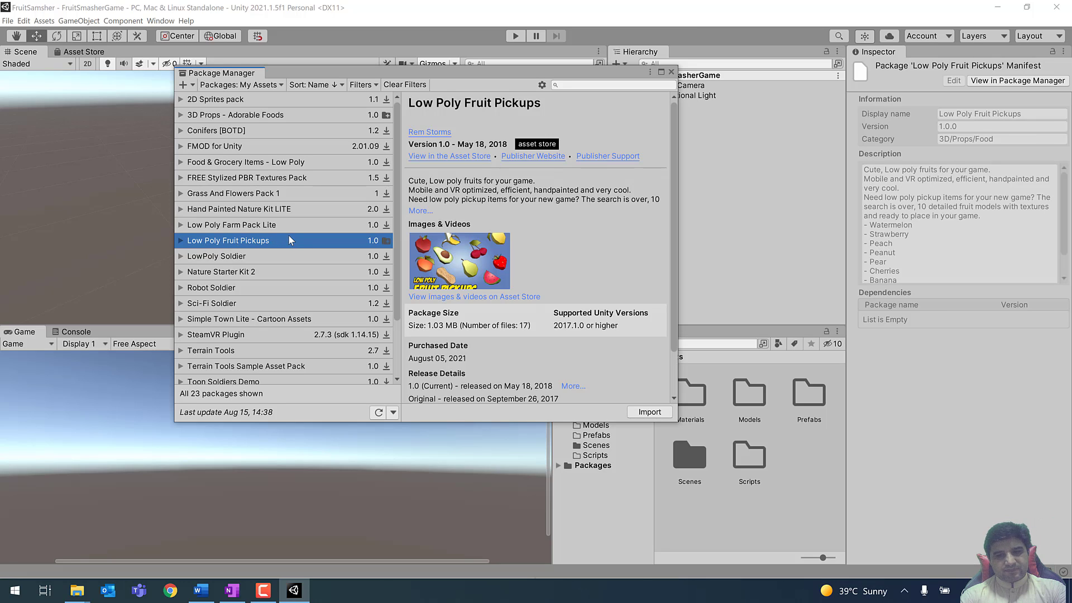
click(649, 413)
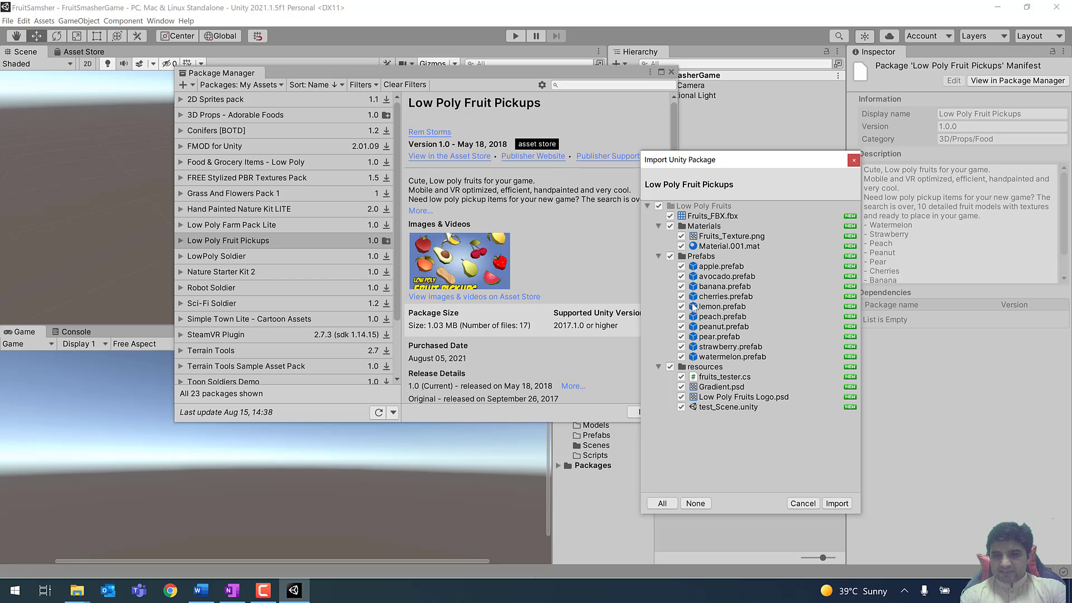
Step: Import all Low Poly Fruits files, then close the Package Manager
click(837, 503)
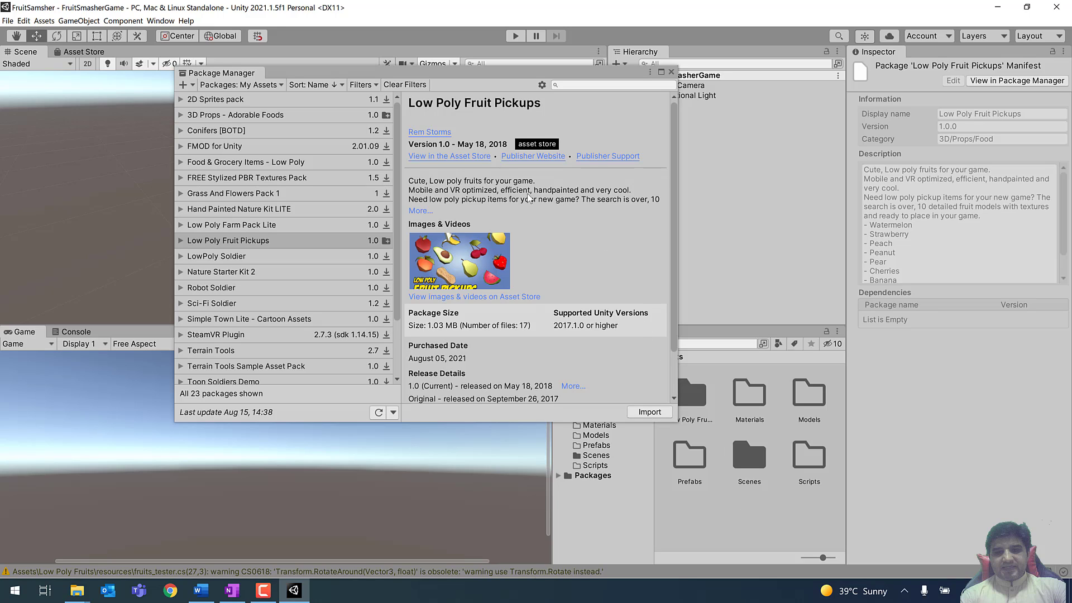
click(671, 72)
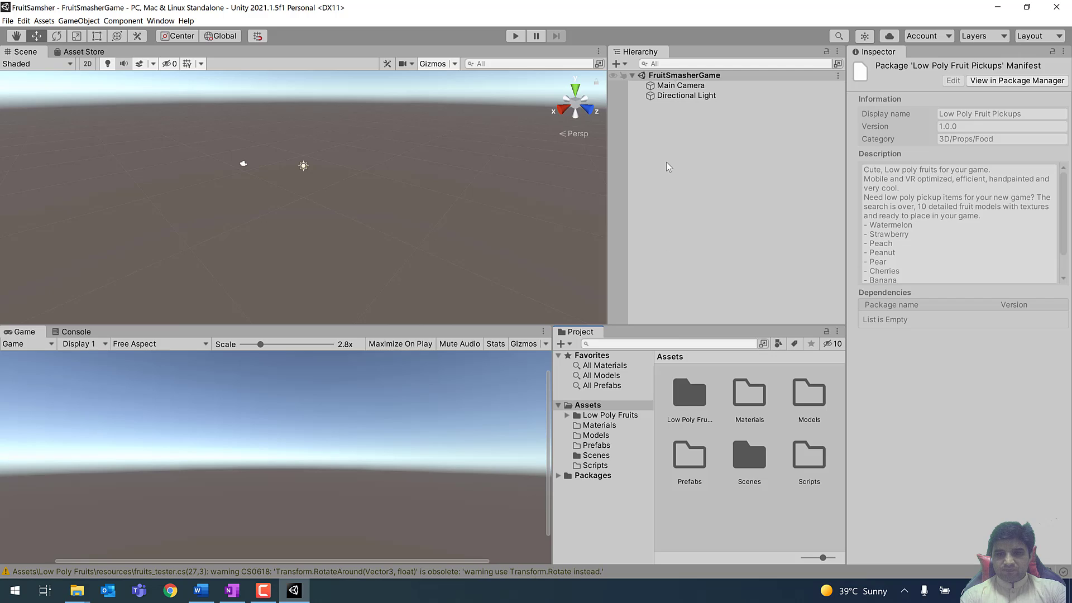
Step: Browse the Low Poly Fruits Prefabs, Materials and resources folders, then select Fruits_FBX
click(603, 416)
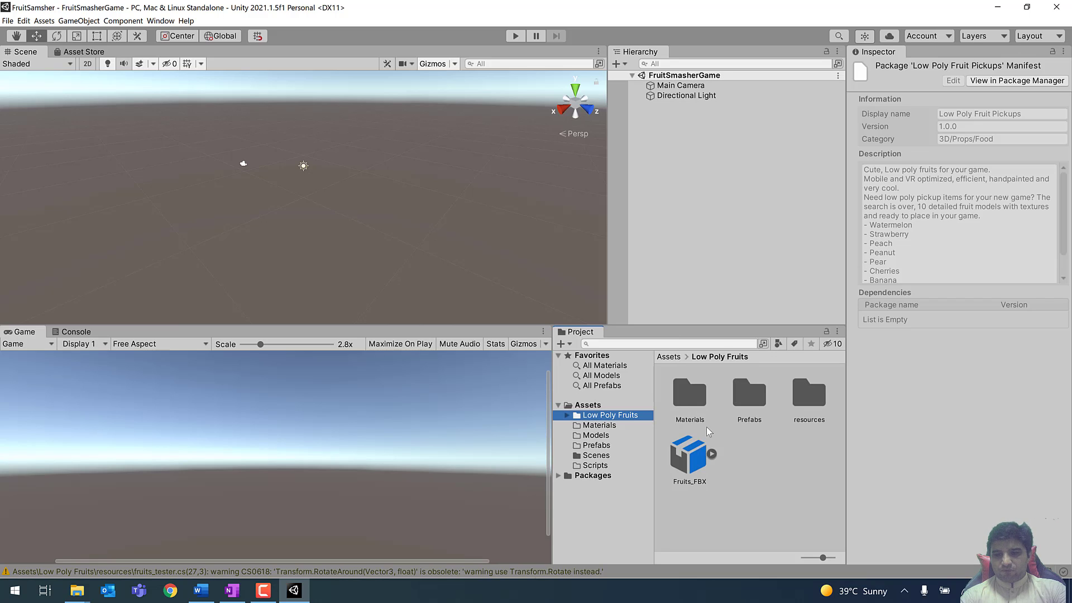
double_click(752, 399)
scroll(755, 507, down, 2)
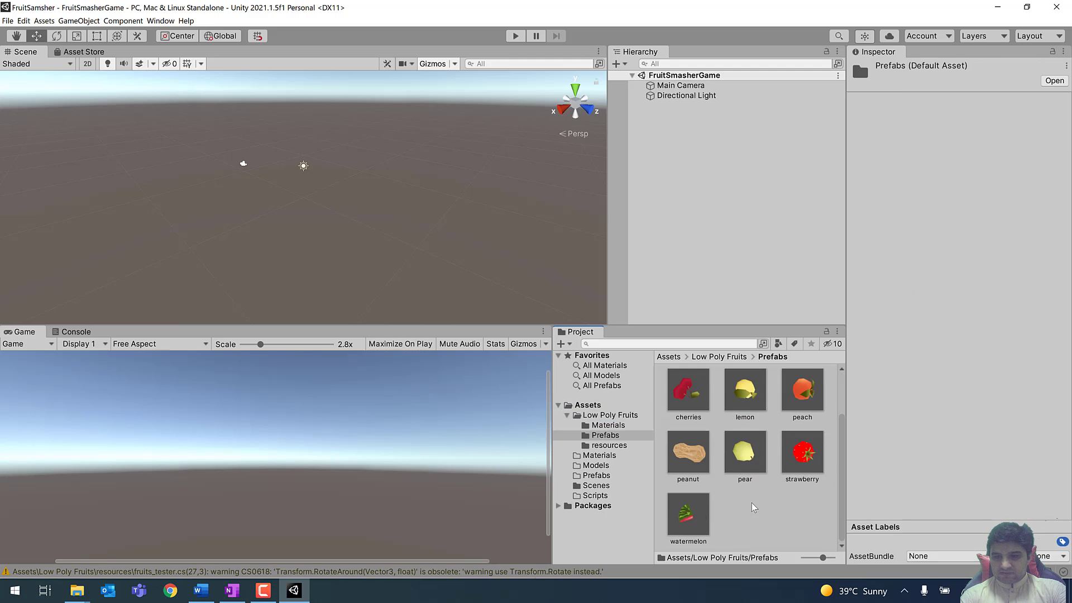
click(729, 360)
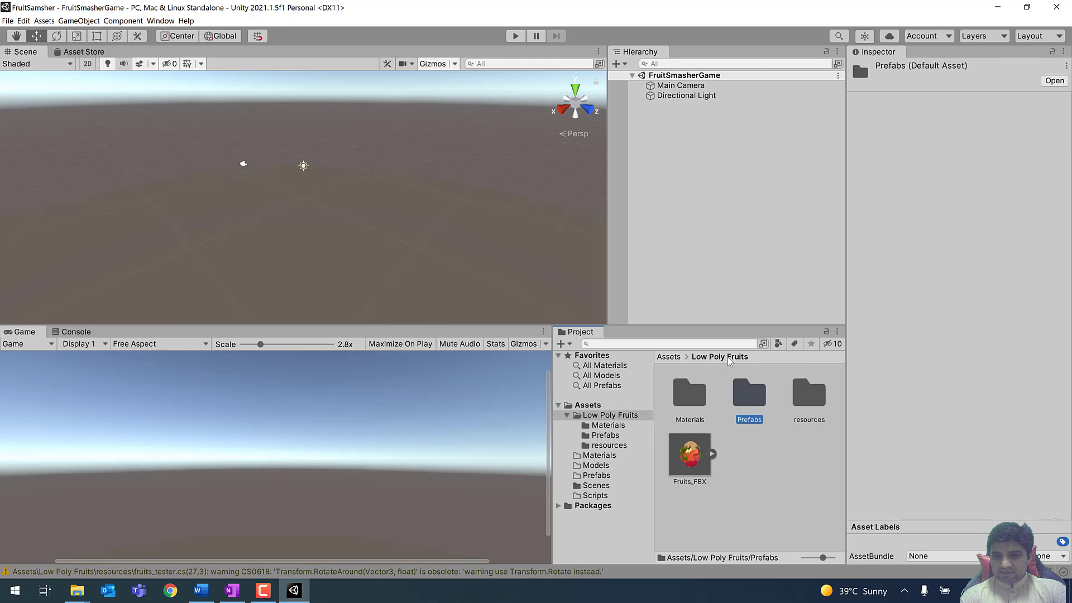
double_click(692, 392)
click(725, 357)
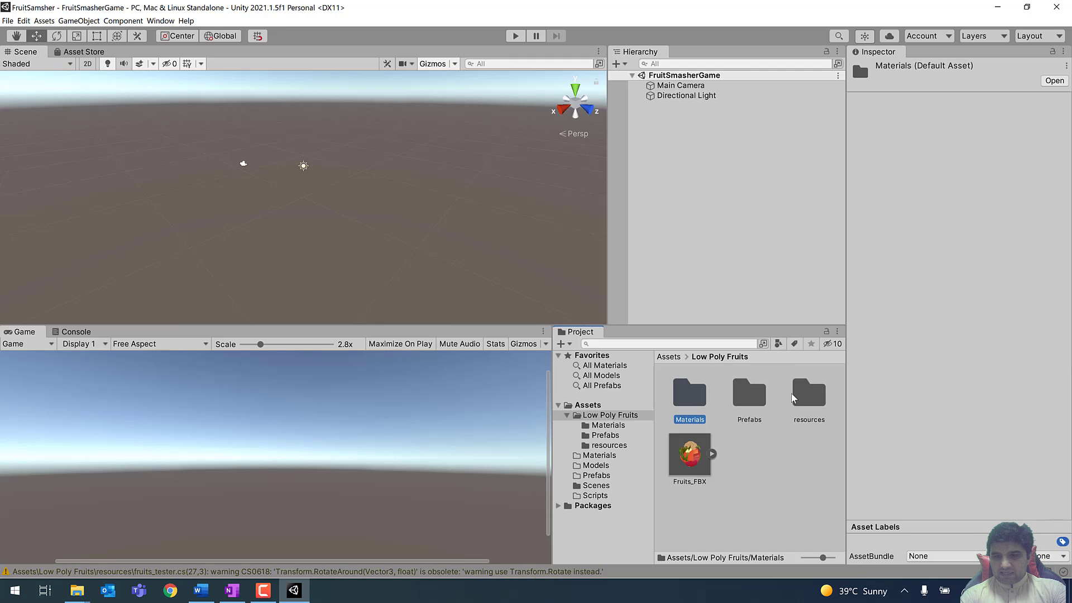
double_click(809, 399)
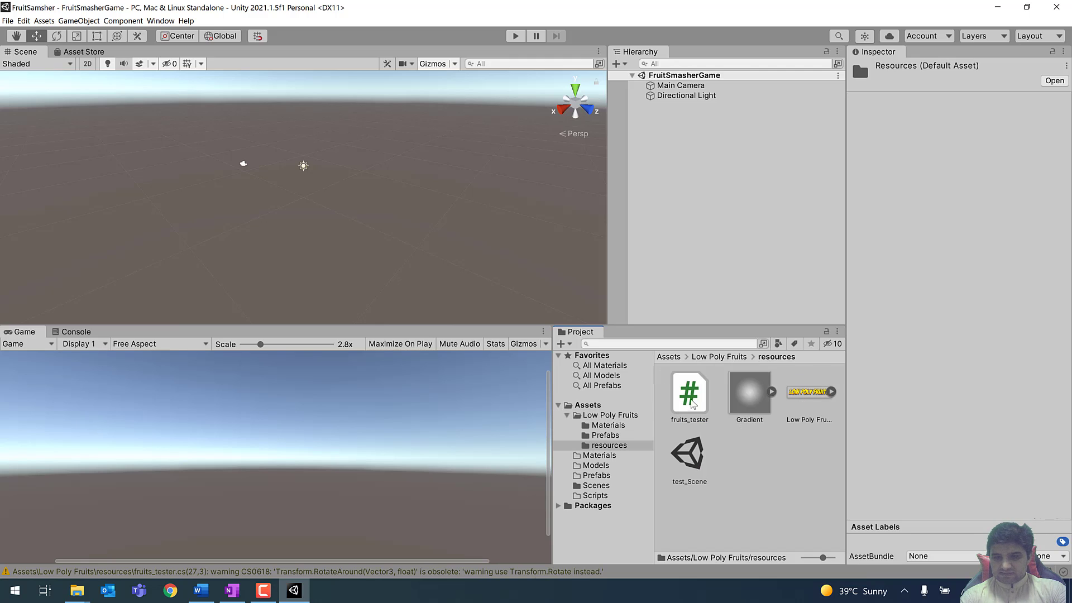
click(727, 360)
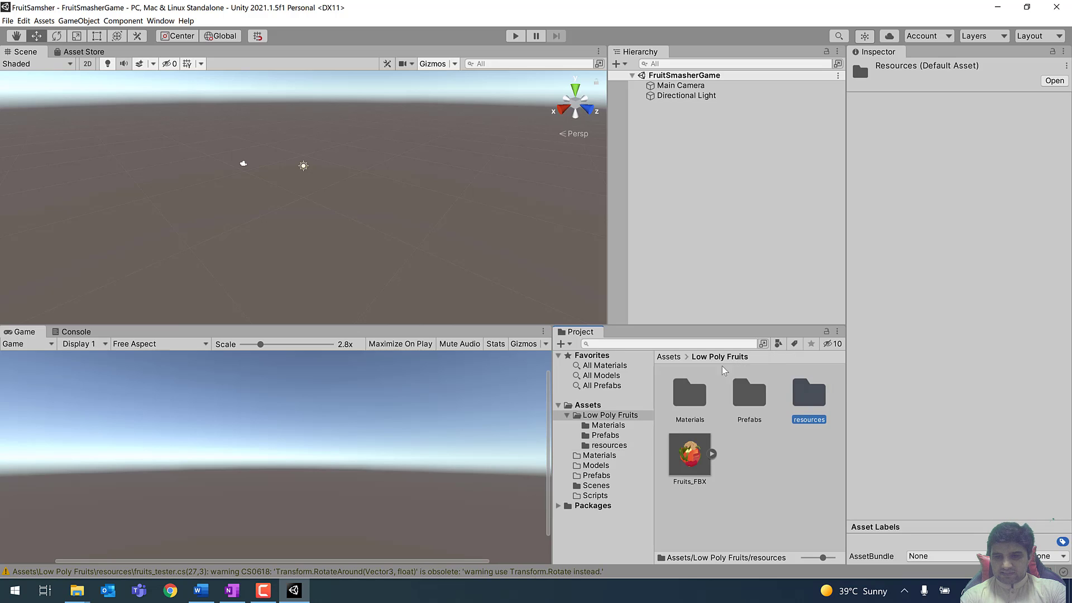
click(694, 458)
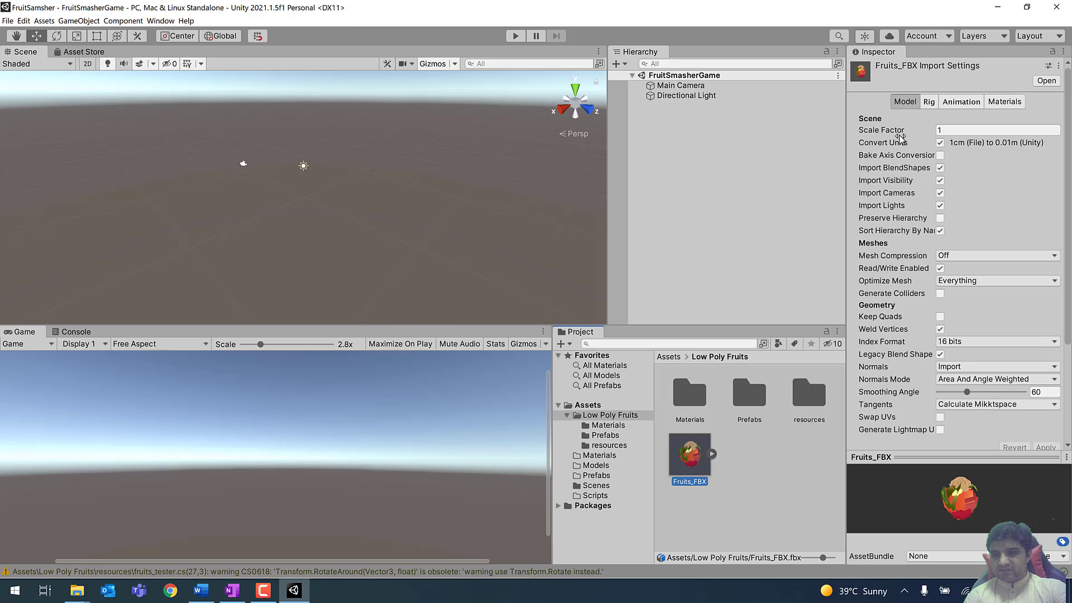
Step: Change the Fruits_FBX import Scale Factor from 1 to 0.3 and apply it
click(944, 133)
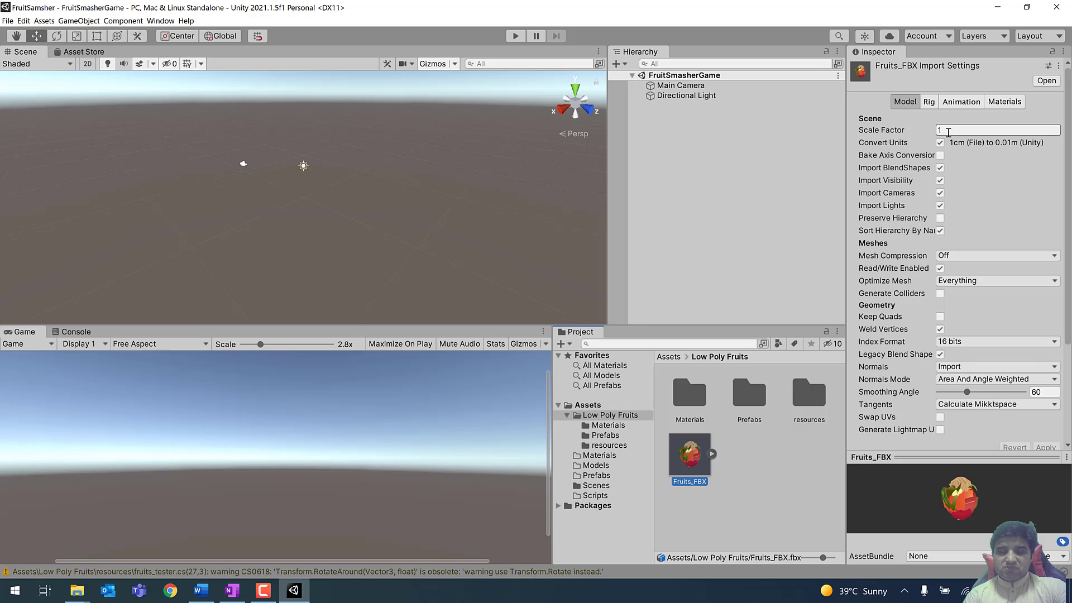
click(948, 130)
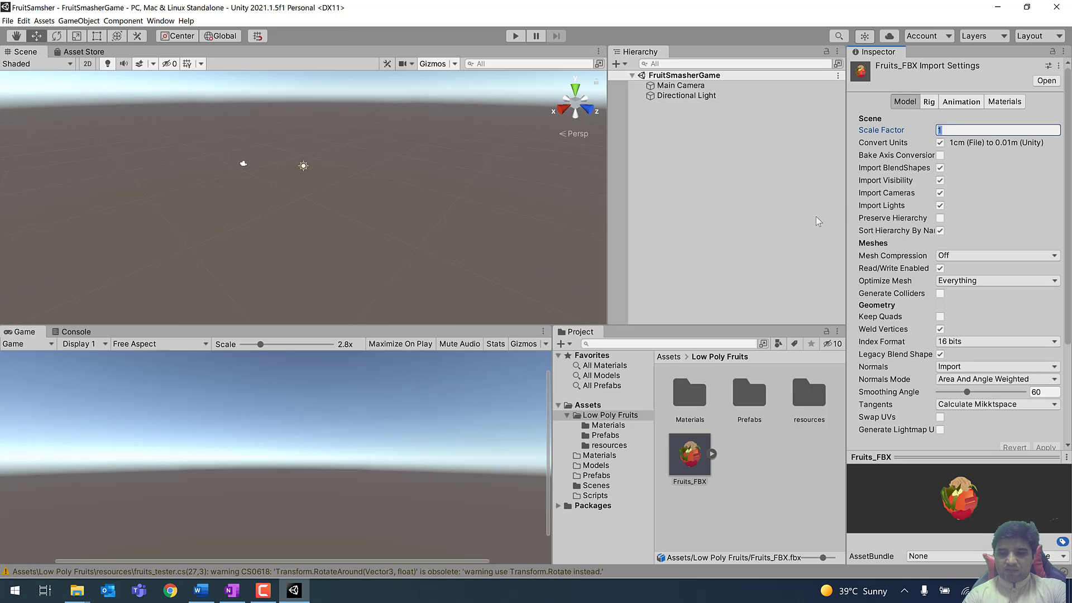
text(0.3)
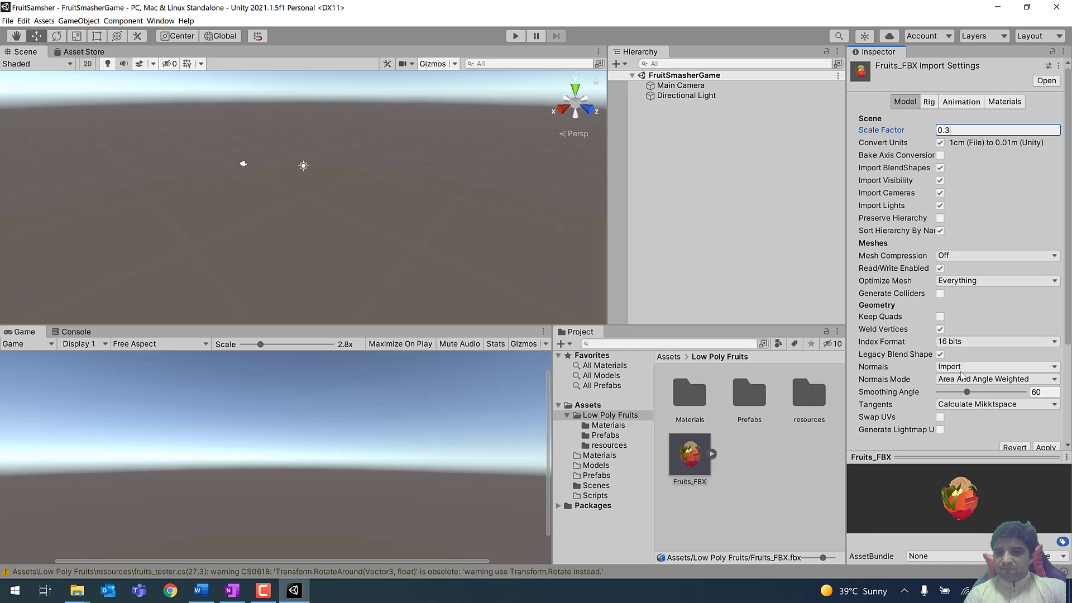
scroll(961, 374, down, 5)
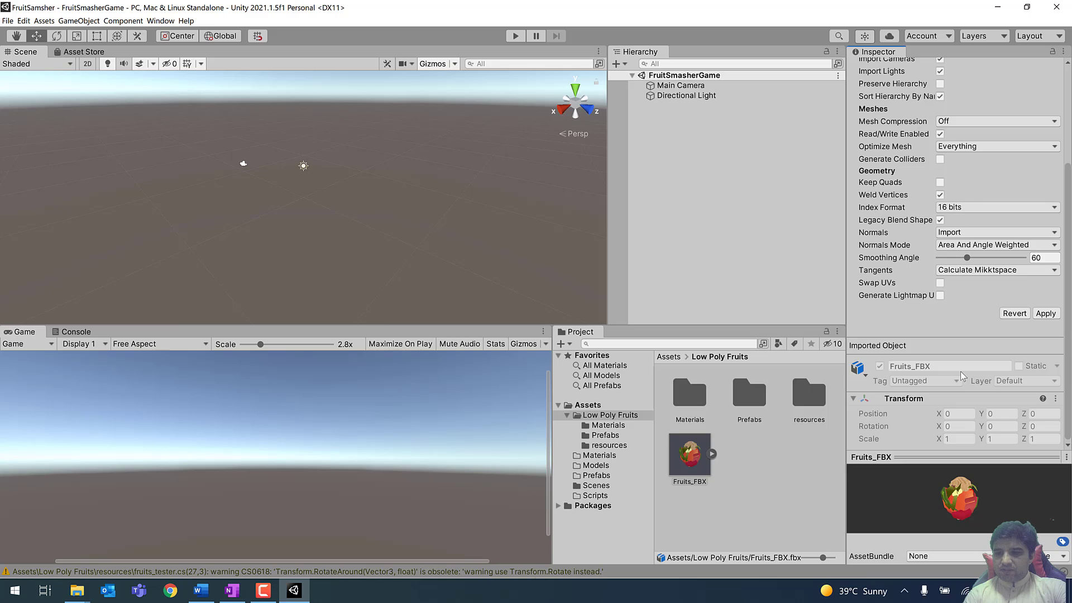
scroll(963, 331, up, 5)
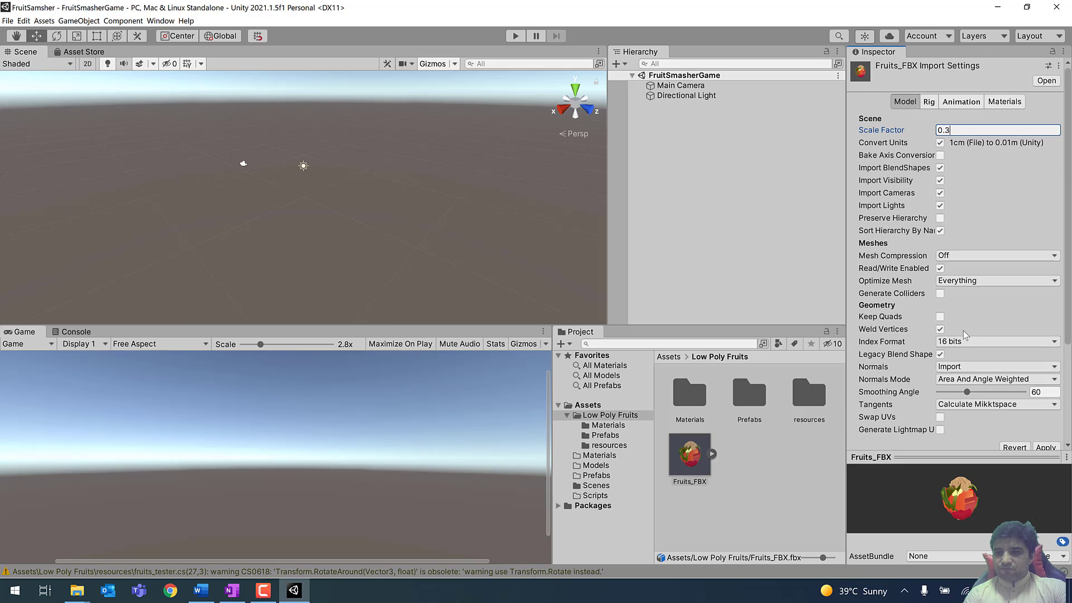
scroll(972, 350, down, 5)
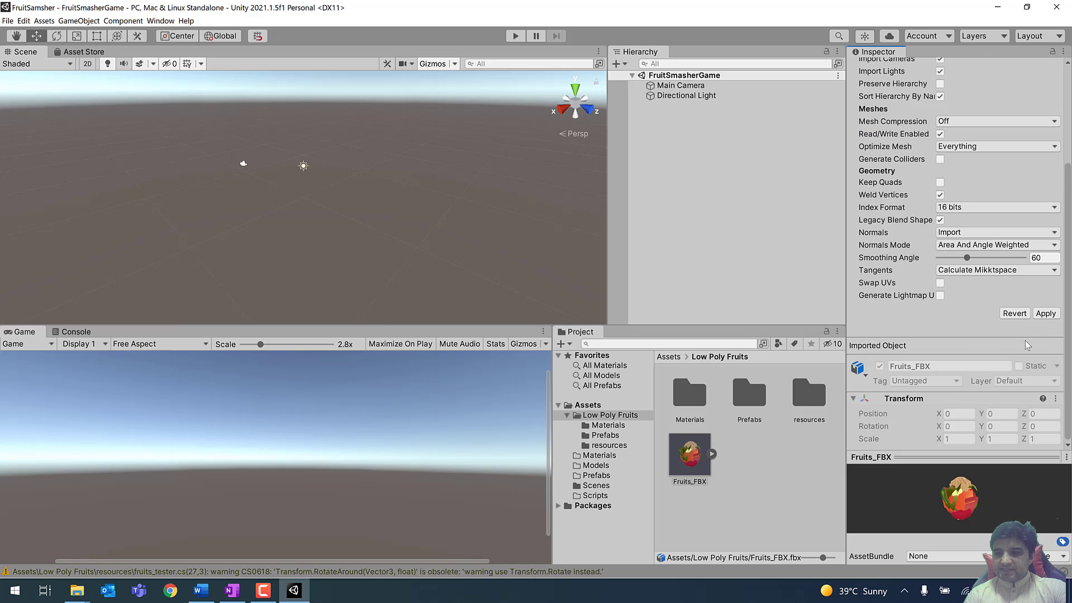
click(1046, 314)
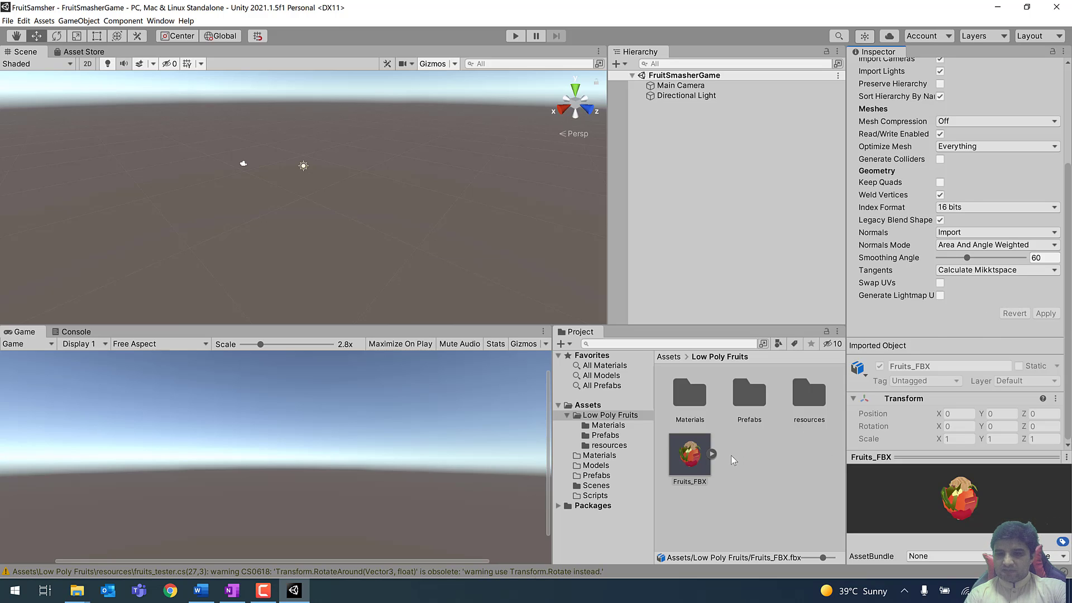
Step: Expand Fruits_FBX to list its apple, avocado, banana, peach and pear meshes
click(712, 454)
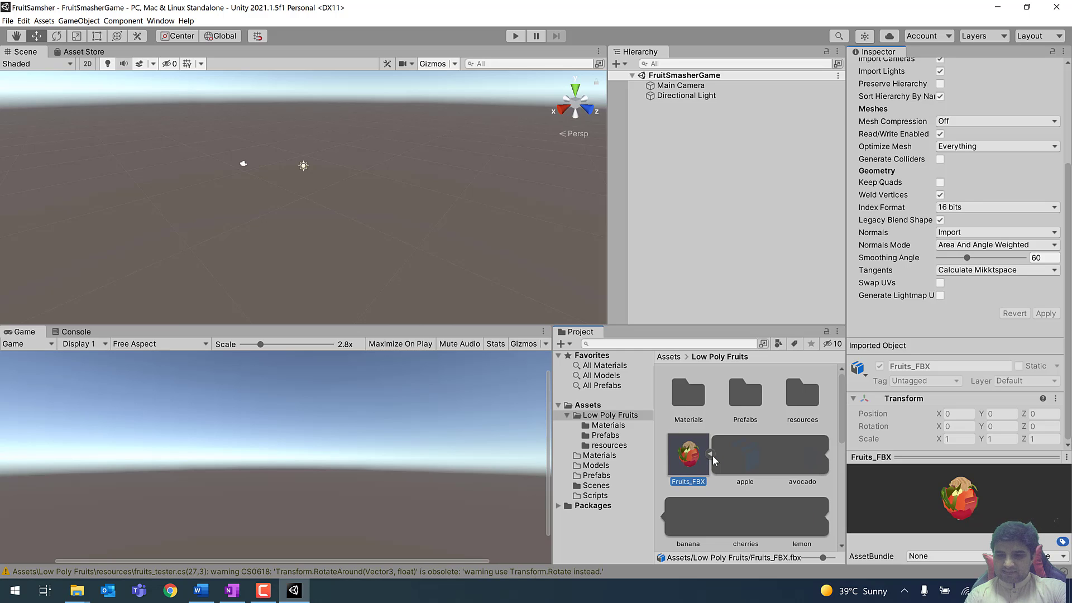
scroll(754, 483, down, 3)
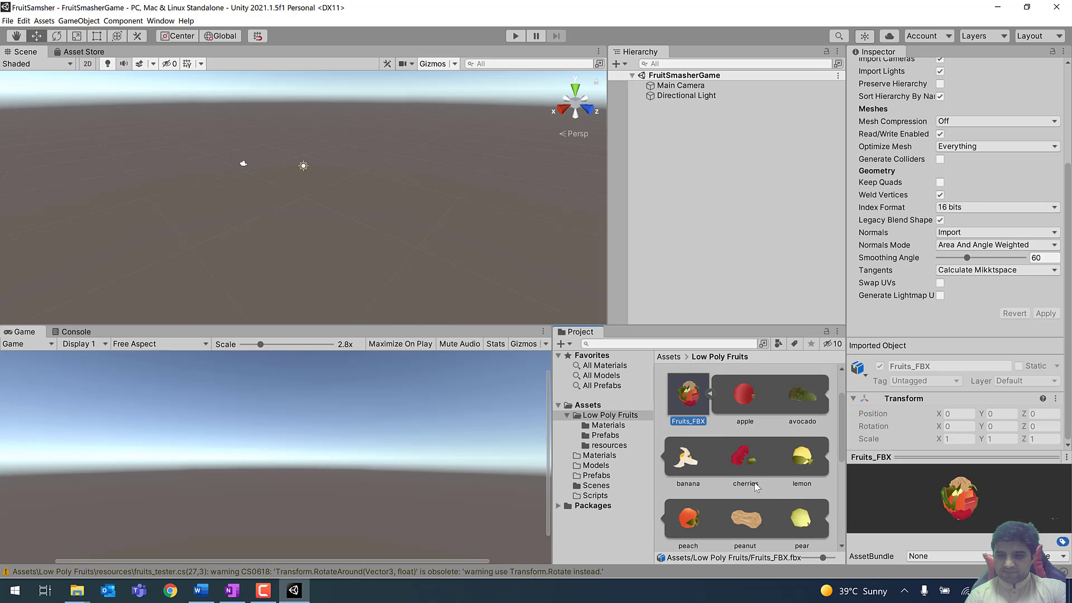
scroll(746, 434, up, 1)
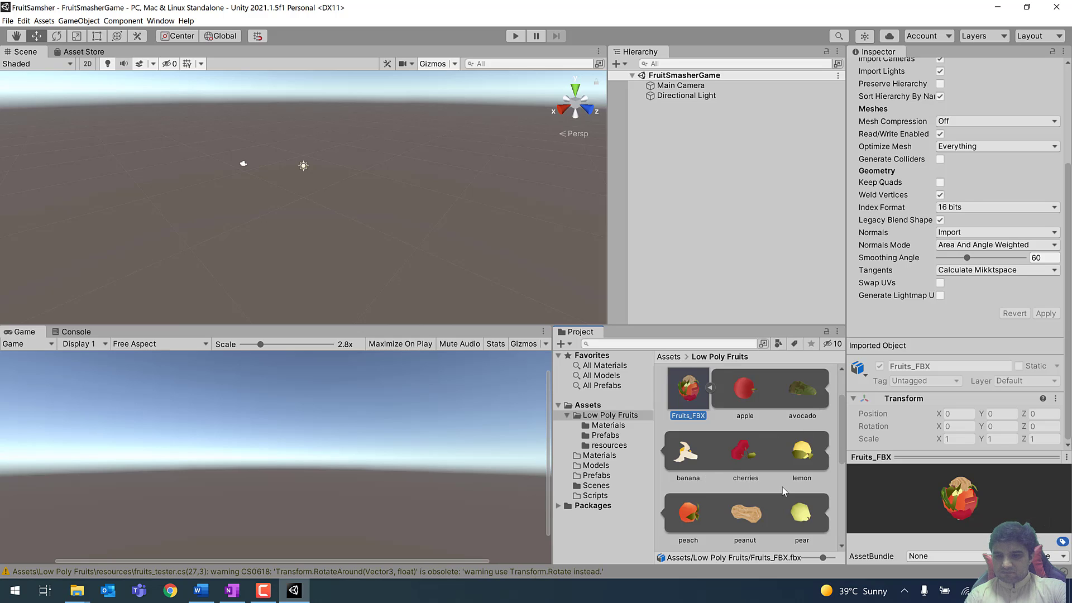
scroll(782, 487, down, 2)
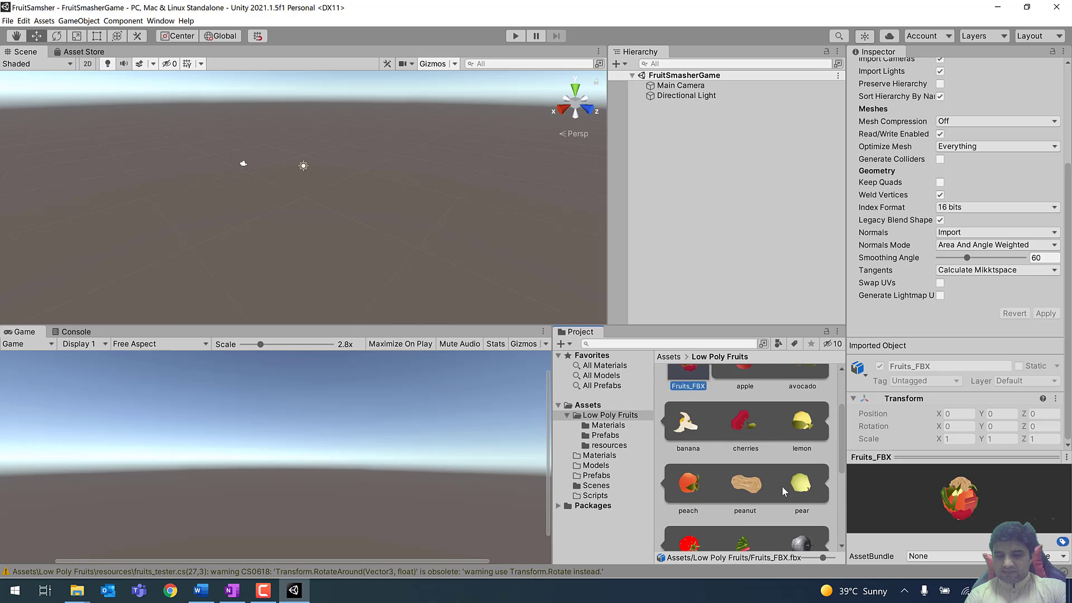
scroll(782, 486, up, 4)
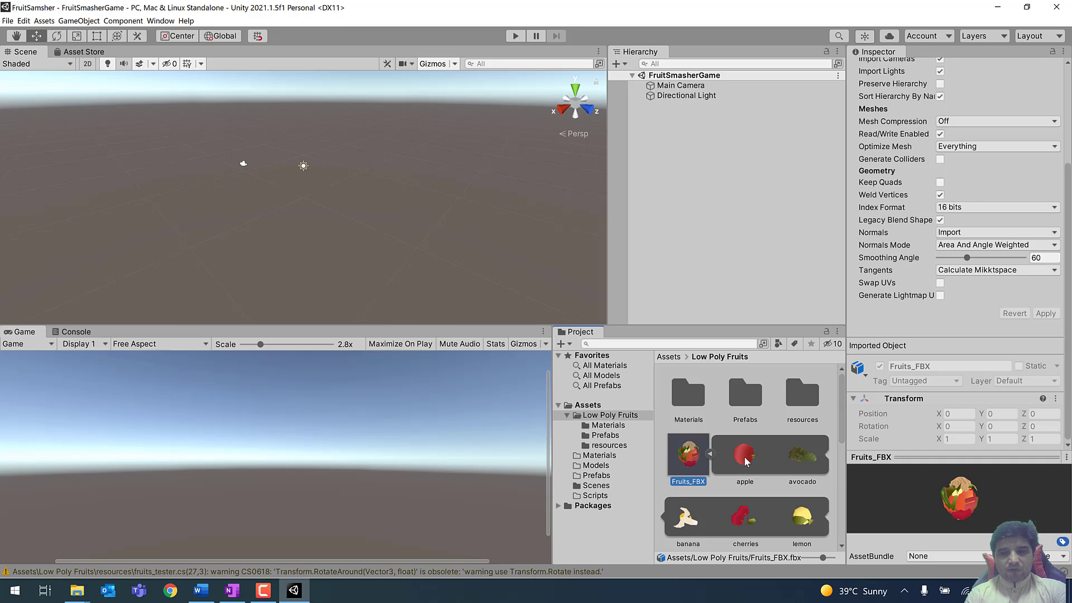
Step: Open the Low Poly Fruits Prefabs folder, review the apple, strawberry and peach prefabs, and reselect the apple
double_click(745, 397)
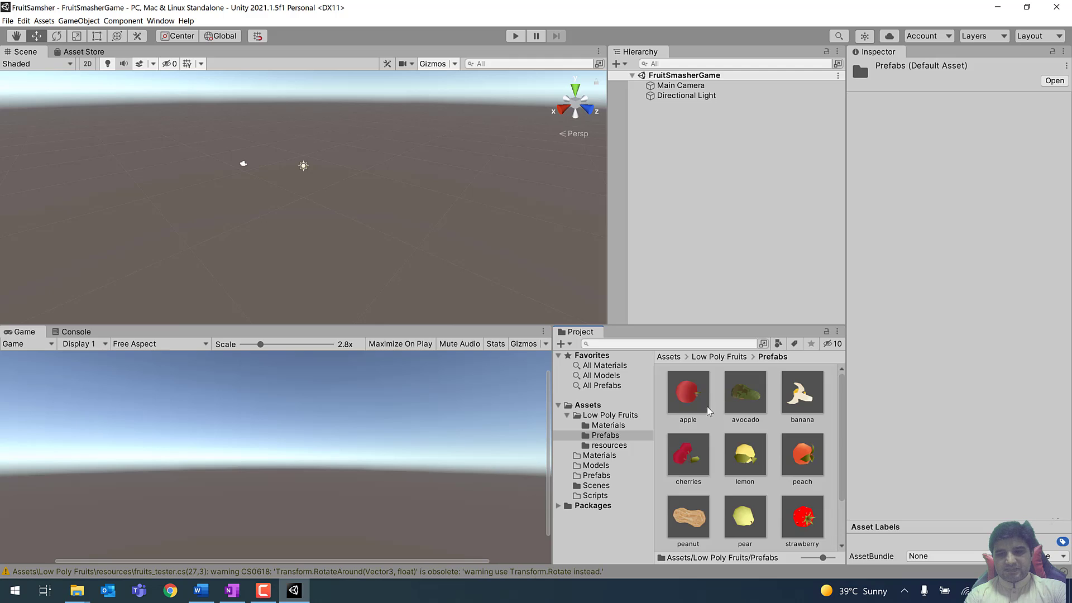
click(686, 396)
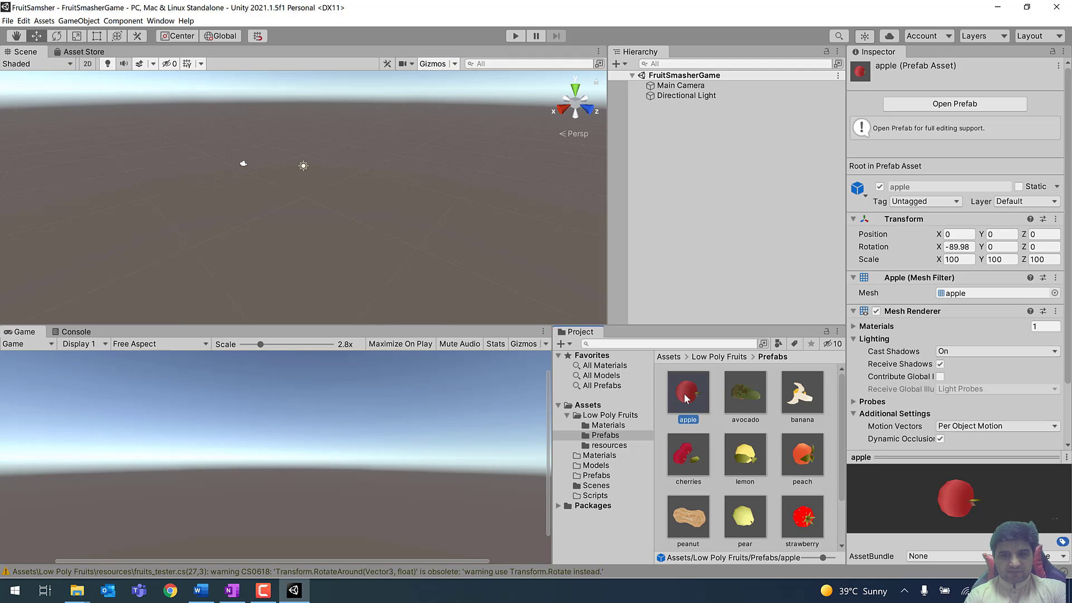
click(807, 518)
click(805, 452)
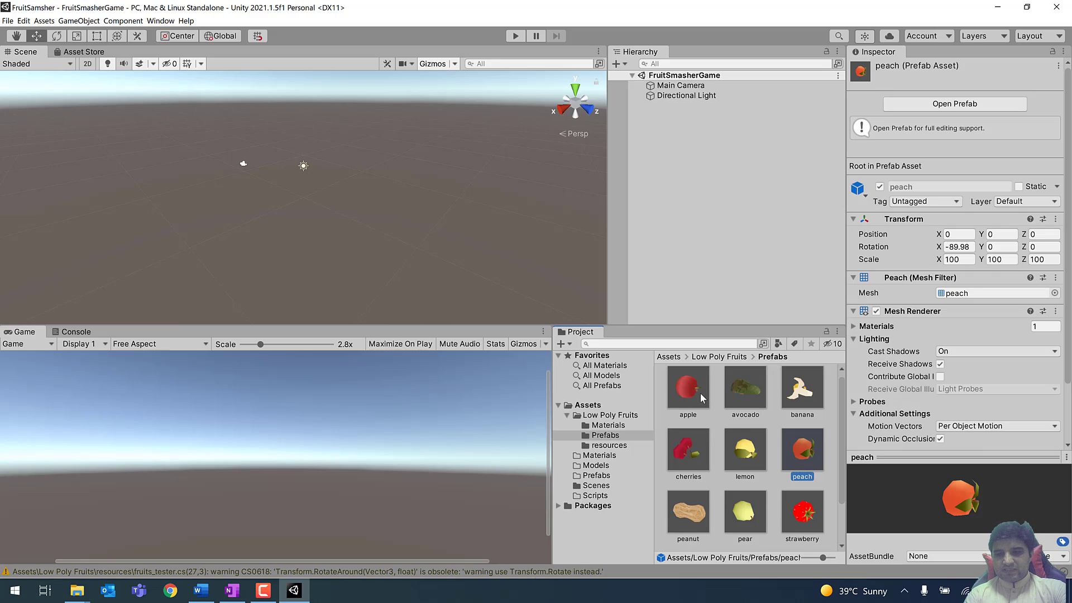
click(682, 393)
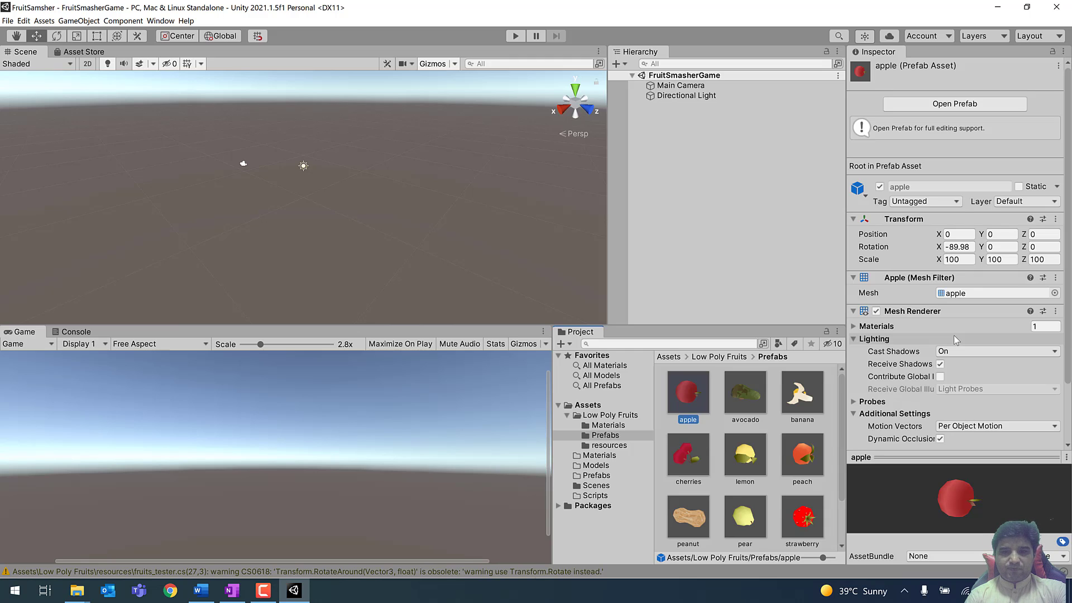
scroll(954, 335, down, 3)
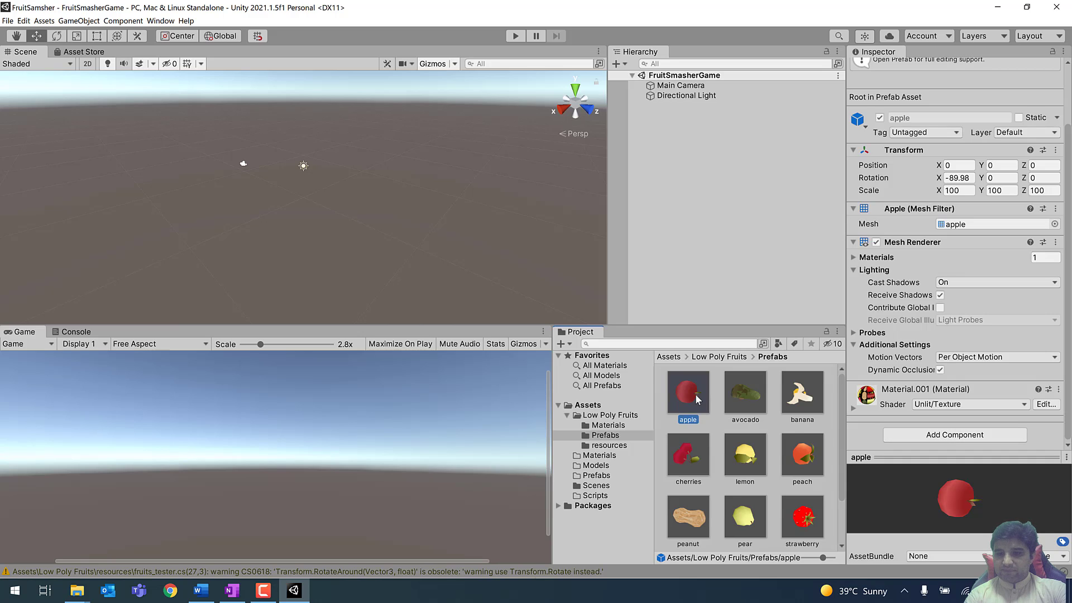
Step: Add a Rigidbody component (Mass 1, Drag 0, Use Gravity on) to the apple prefab
click(954, 436)
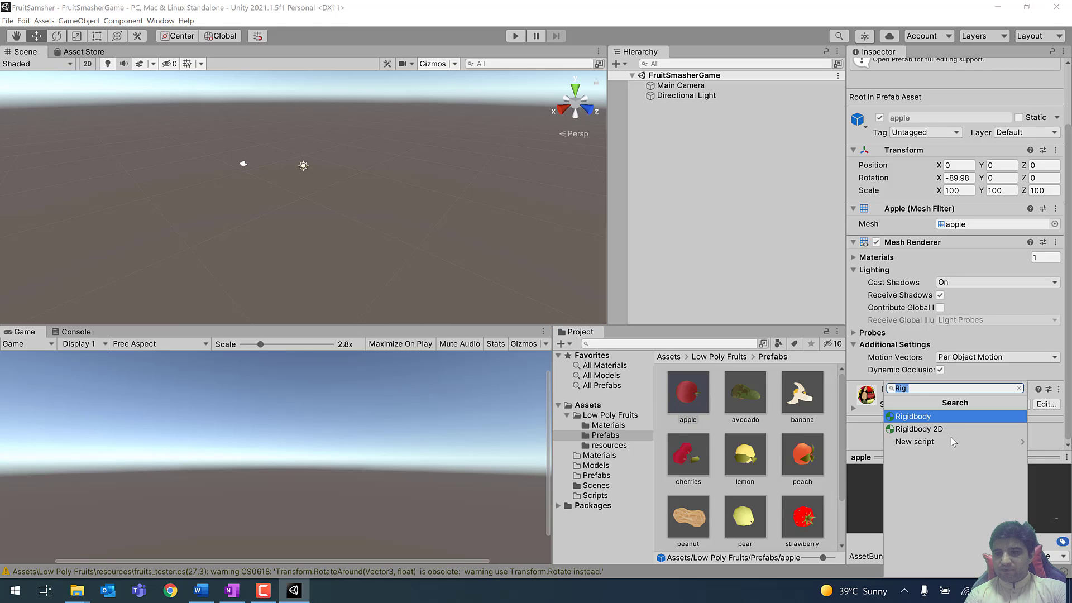
click(913, 417)
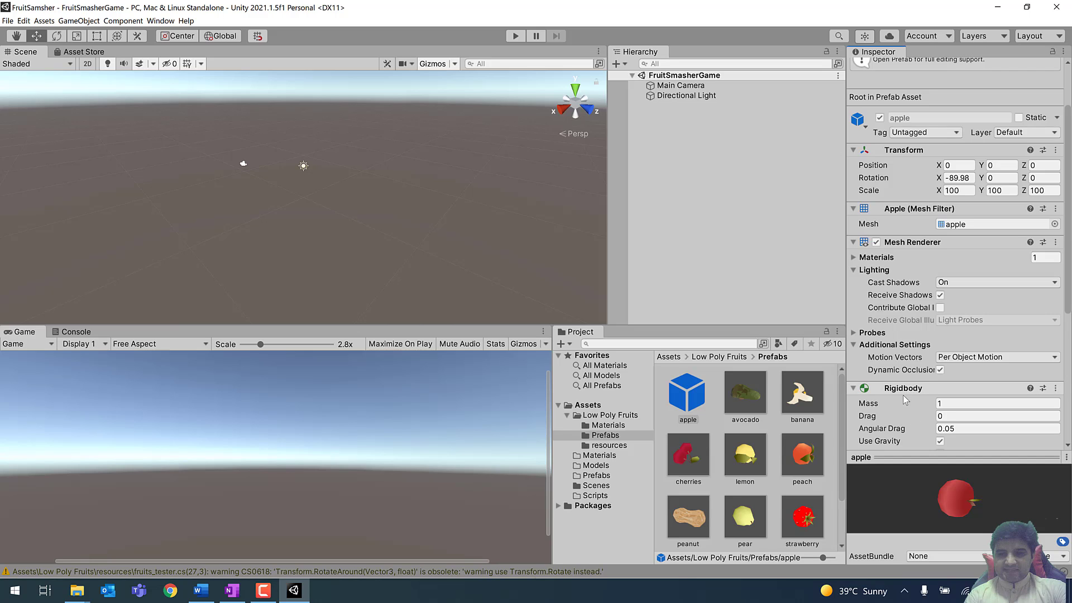
scroll(903, 395, down, 6)
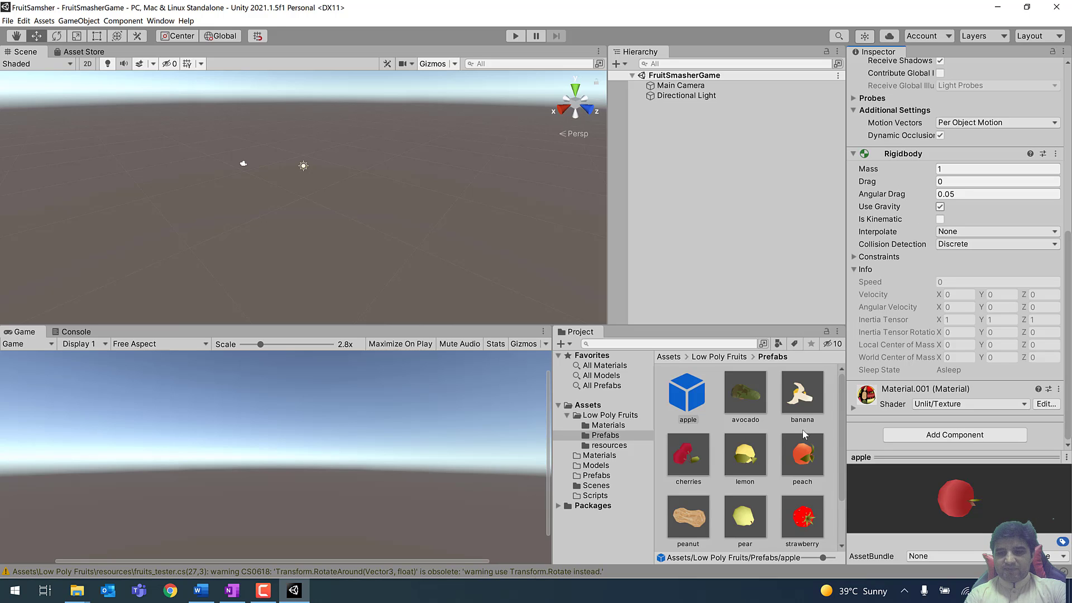
scroll(802, 434, down, 2)
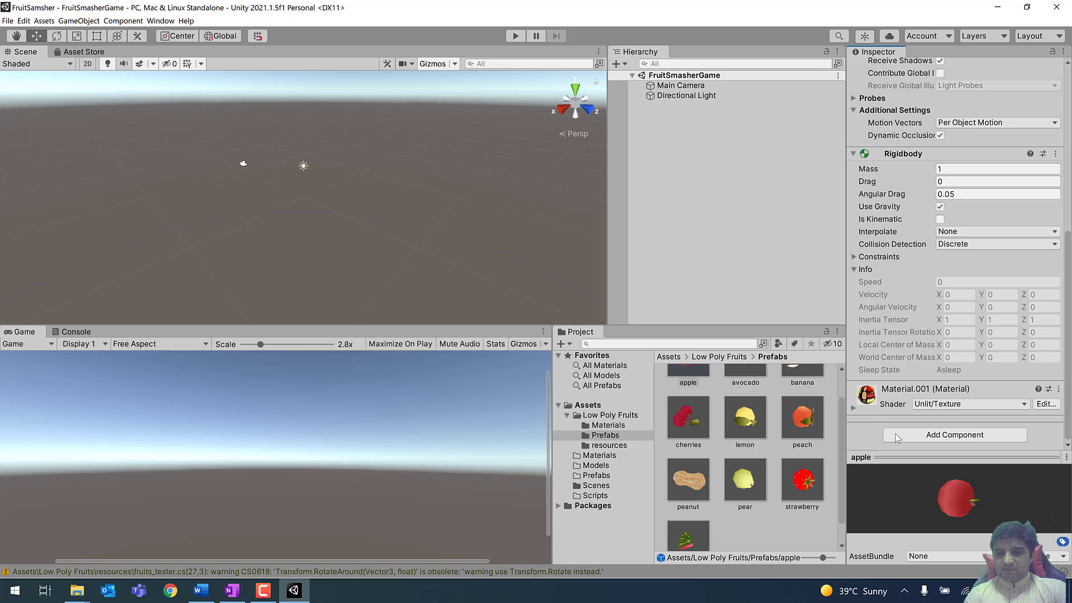
click(949, 437)
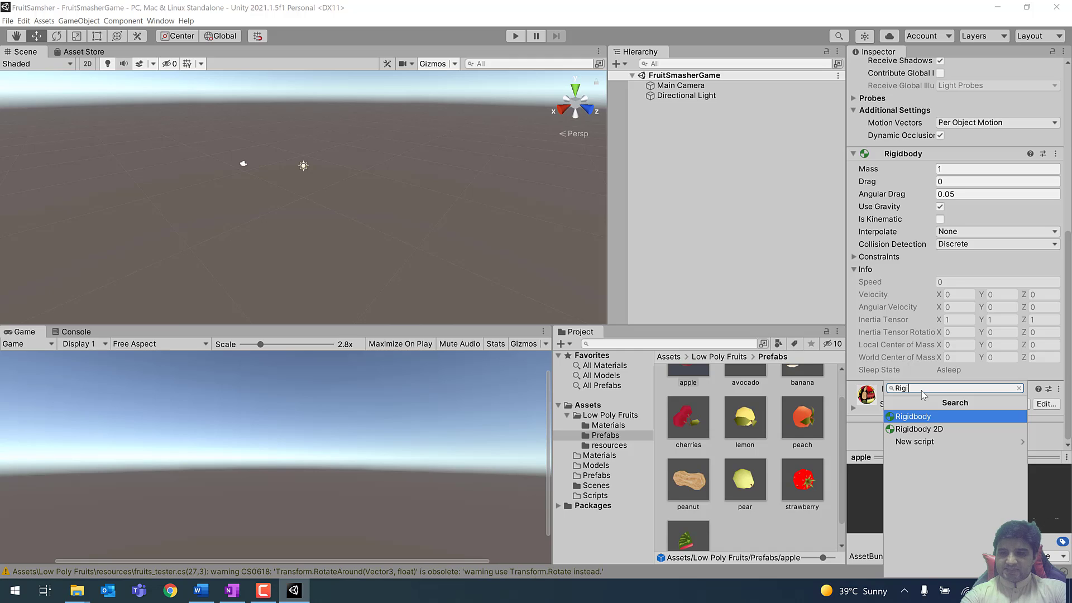
Step: Search components for 'Sph' and add a Sphere Collider to the apple prefab
key(BackSpace)
key(BackSpace)
key(BackSpace)
key(BackSpace)
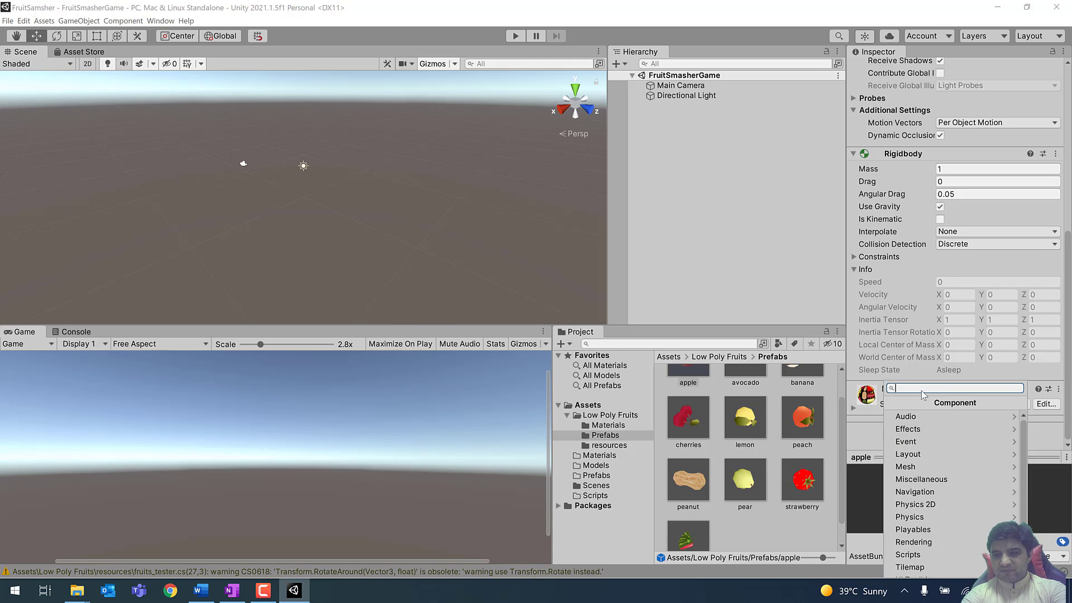
text(C)
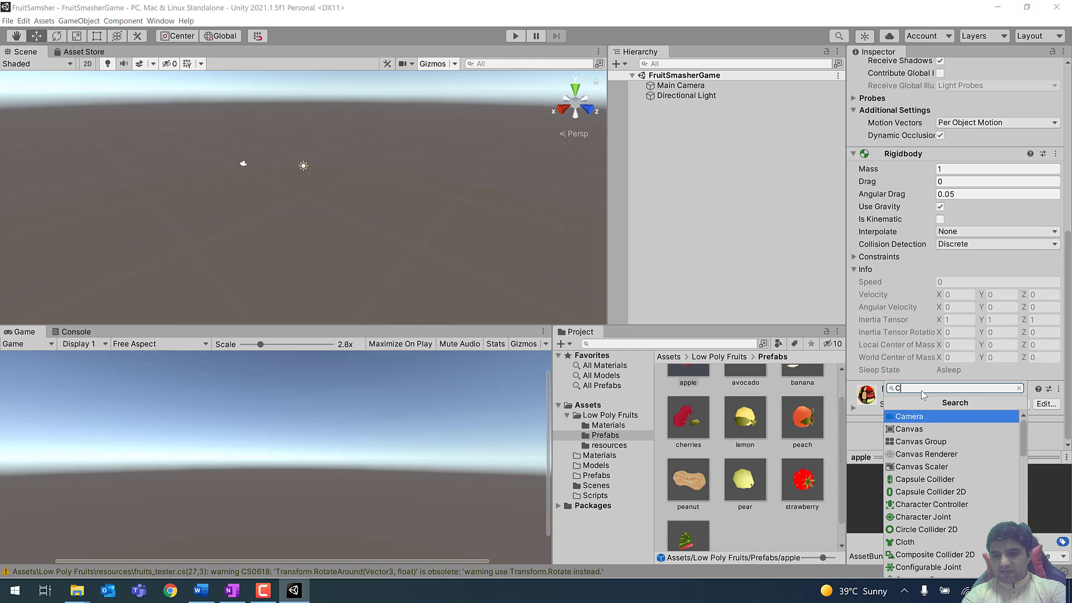
key(BackSpace)
text(Bo)
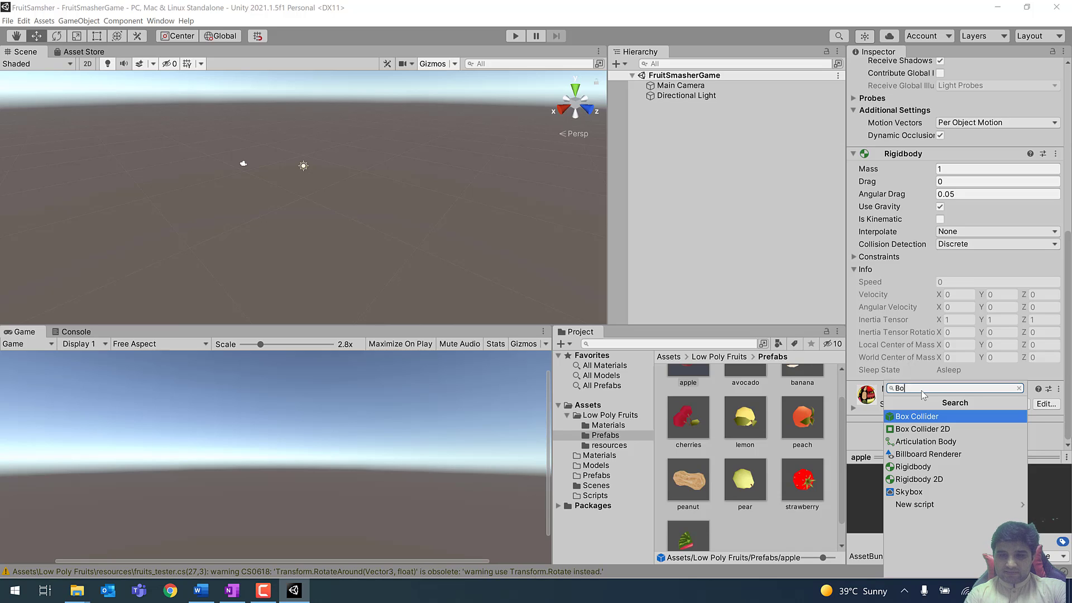
scroll(749, 404, up, 2)
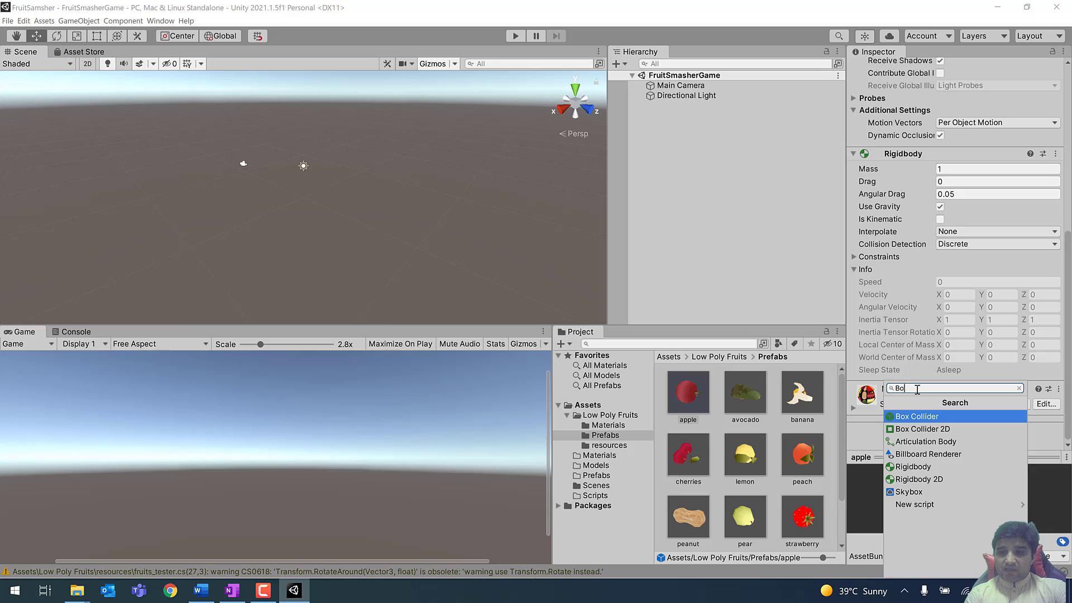
drag(907, 390, 891, 394)
text(Sph)
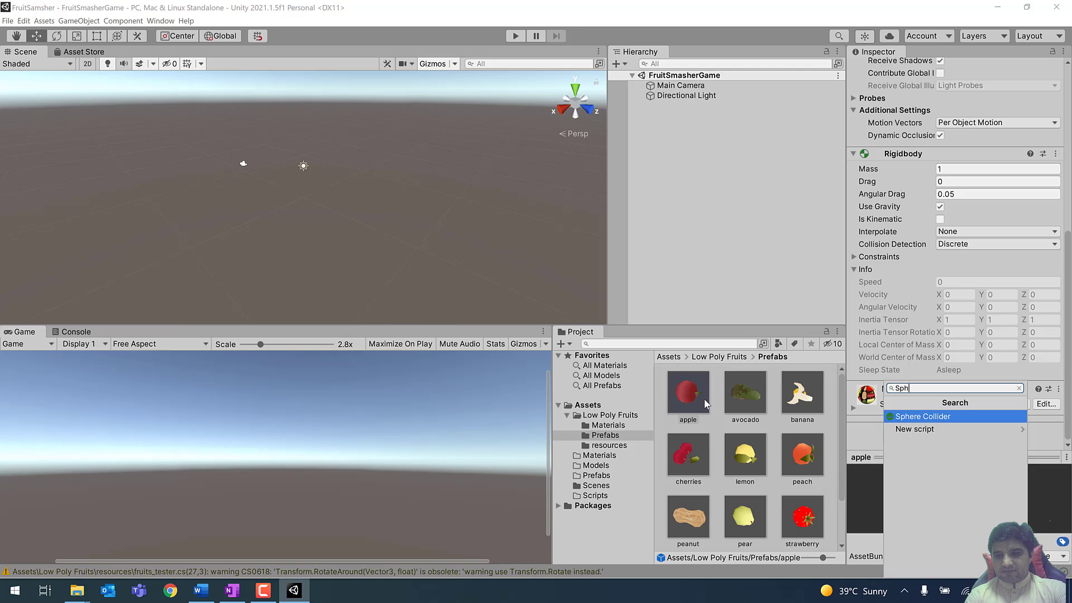
click(910, 417)
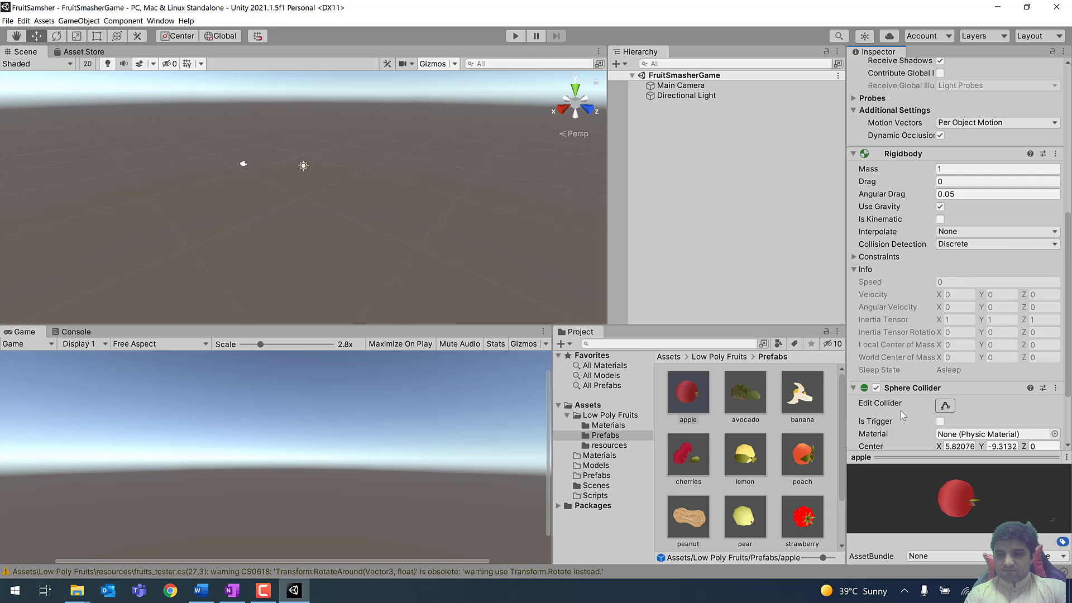
scroll(900, 411, down, 3)
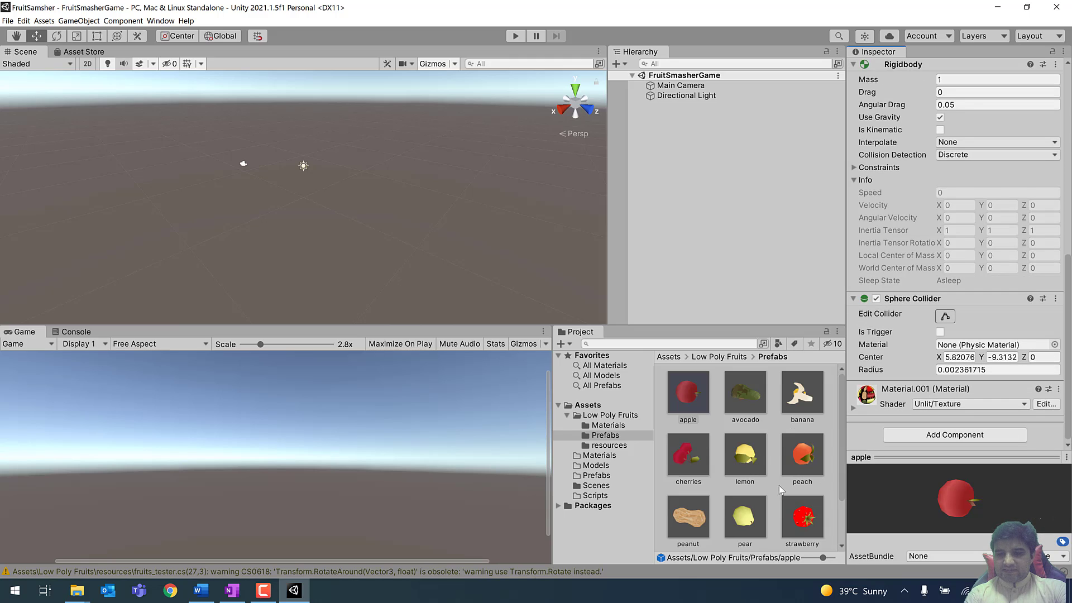
click(804, 457)
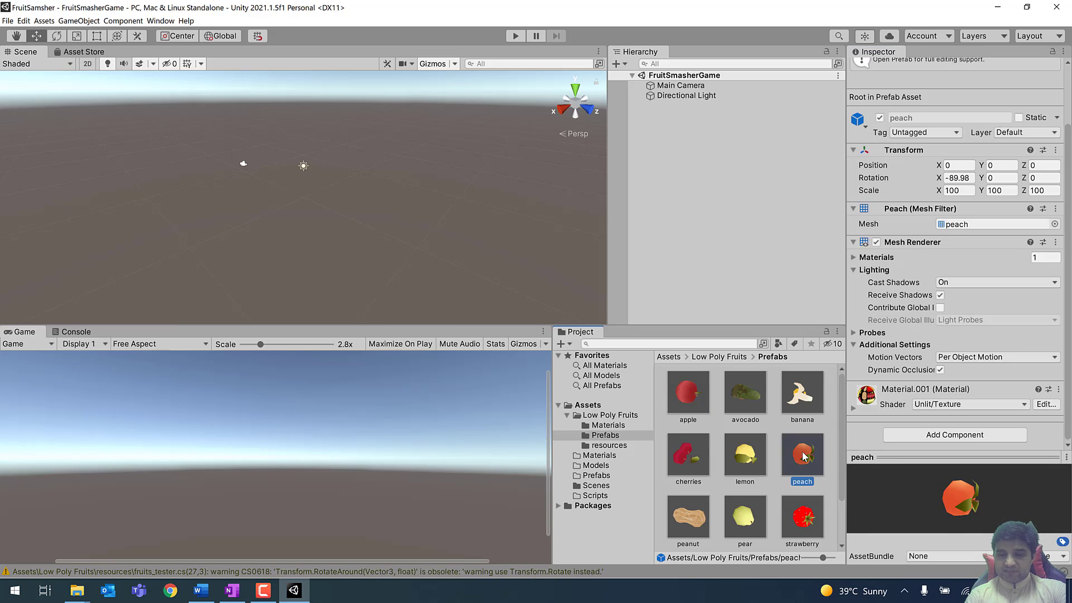
Step: Add a Rigidbody to the peach prefab by searching 'Rig' in Add Component
click(940, 440)
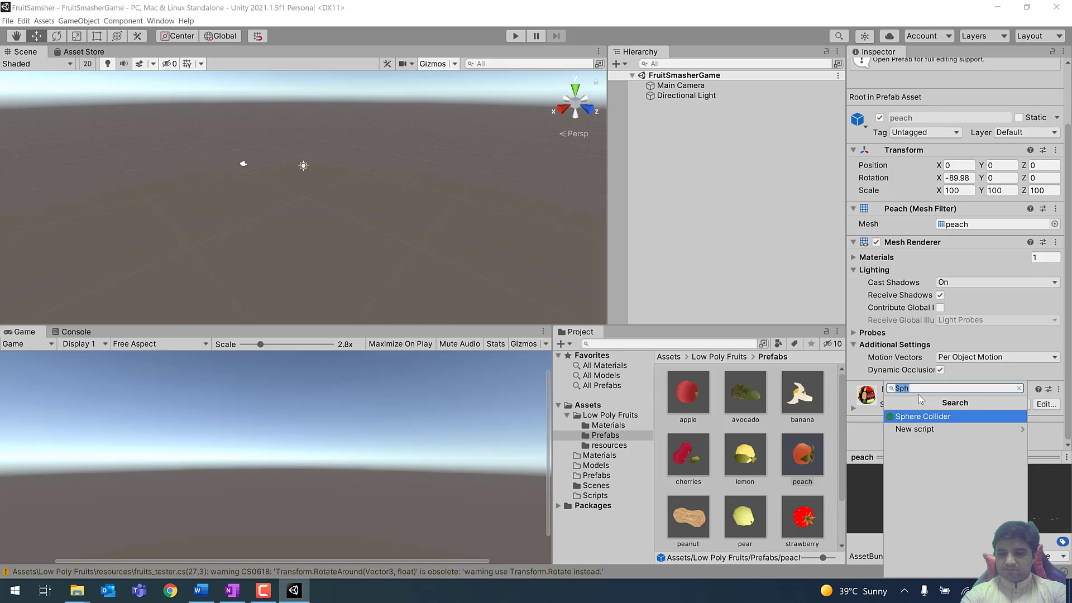
key(BackSpace)
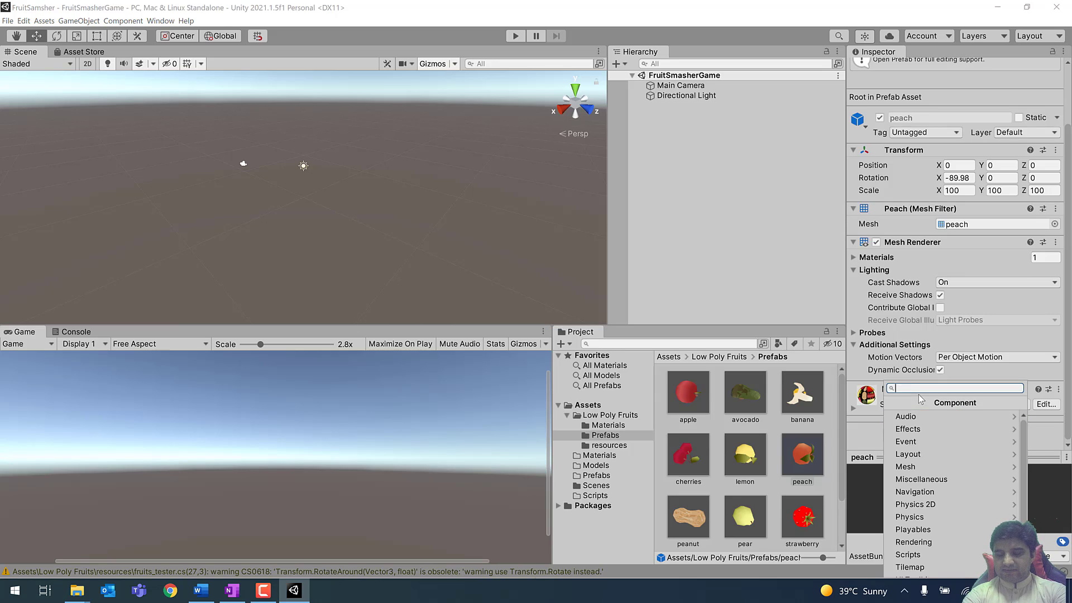
text(C)
text(Rig)
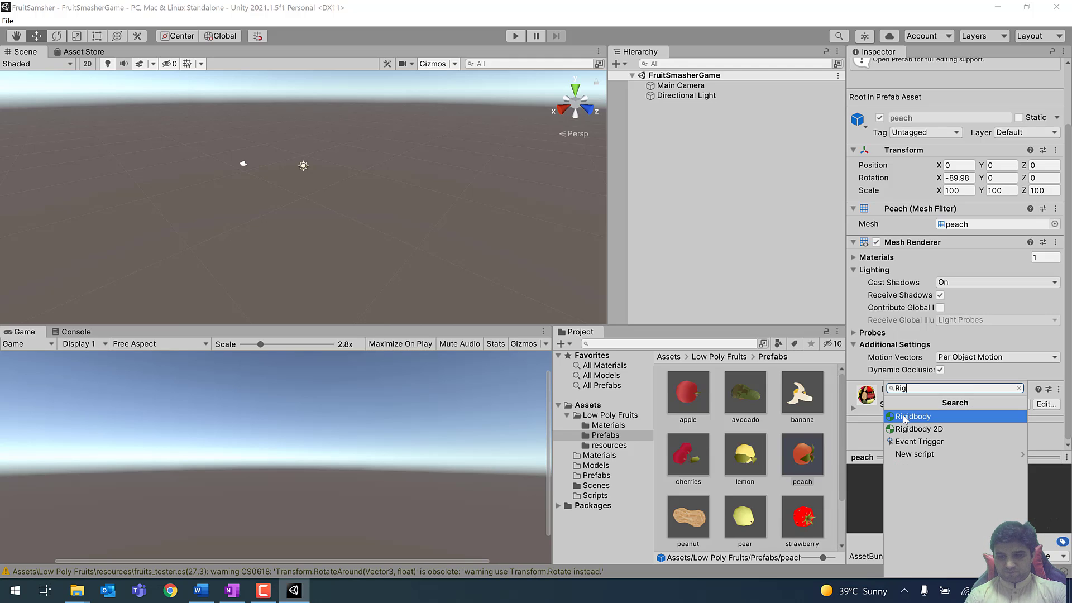
click(905, 416)
scroll(923, 327, down, 5)
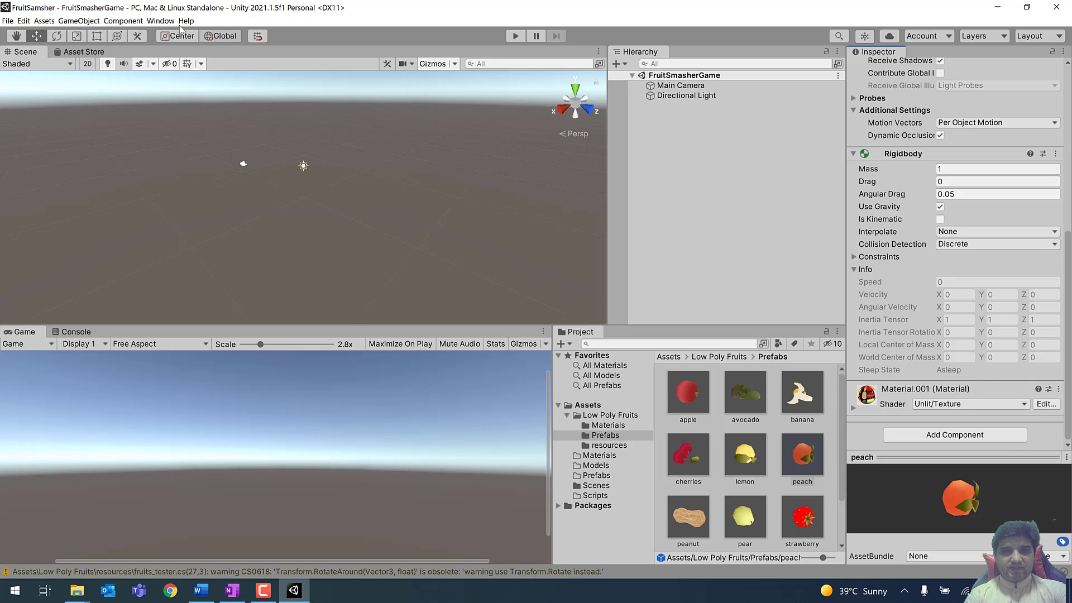
Step: Add a Sphere Collider to the peach prefab through Component > Physics
click(132, 22)
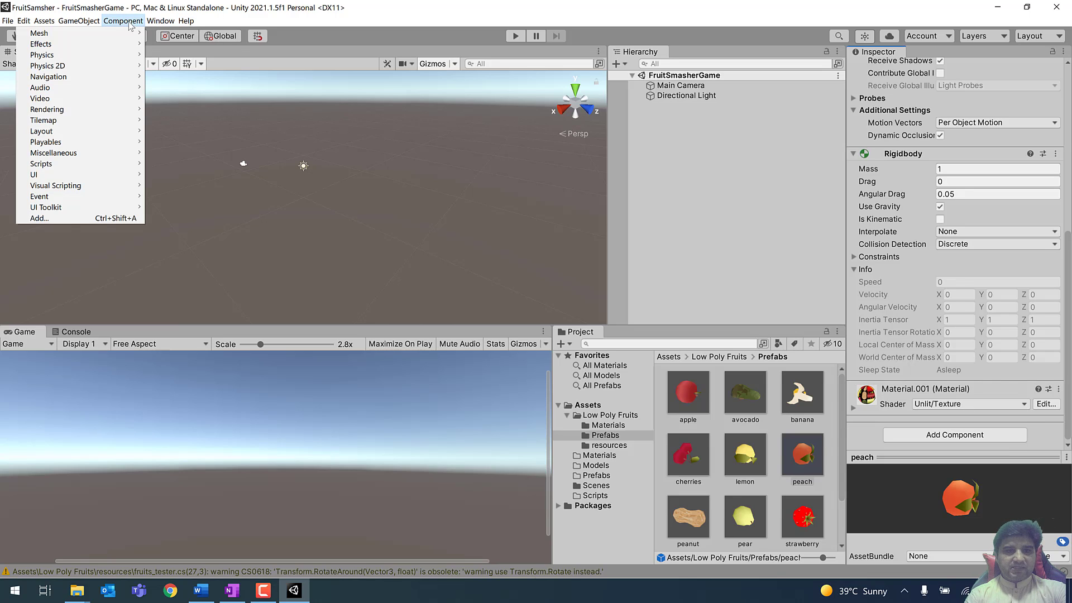
mouse_move(64, 59)
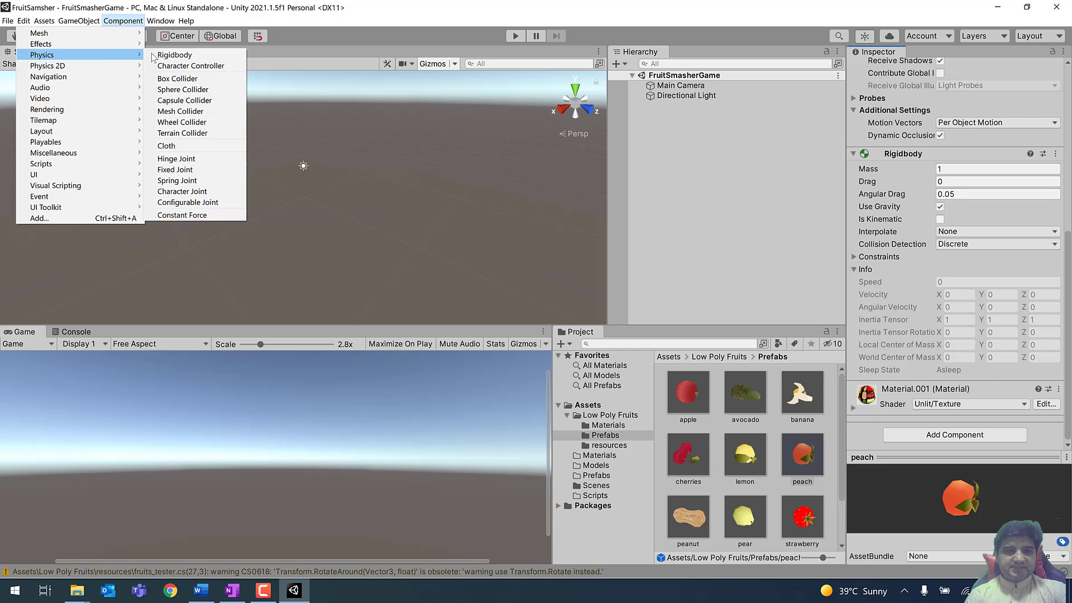
click(173, 91)
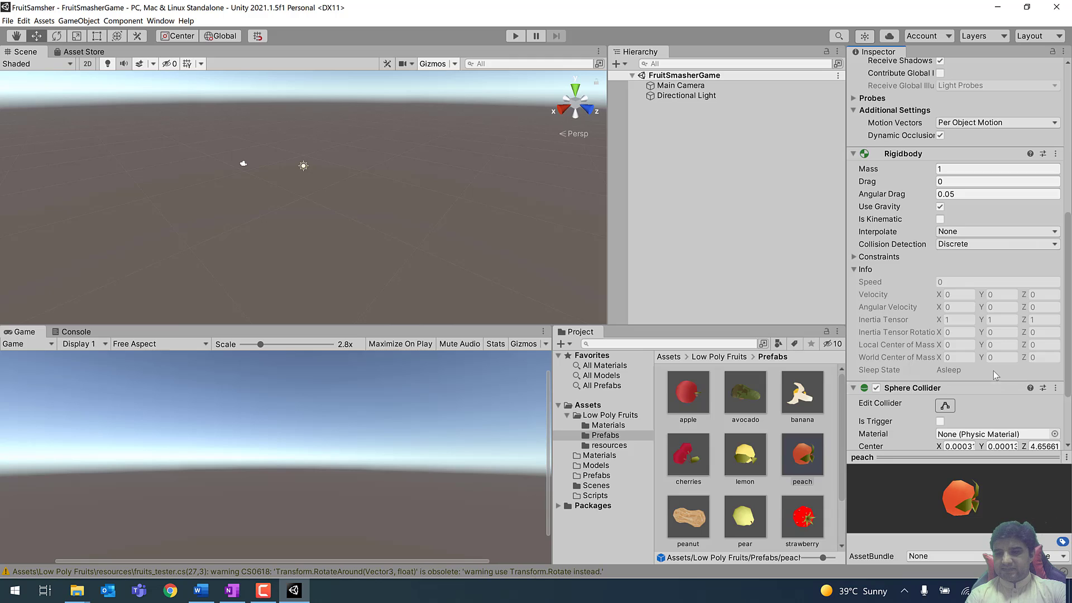
scroll(993, 371, down, 3)
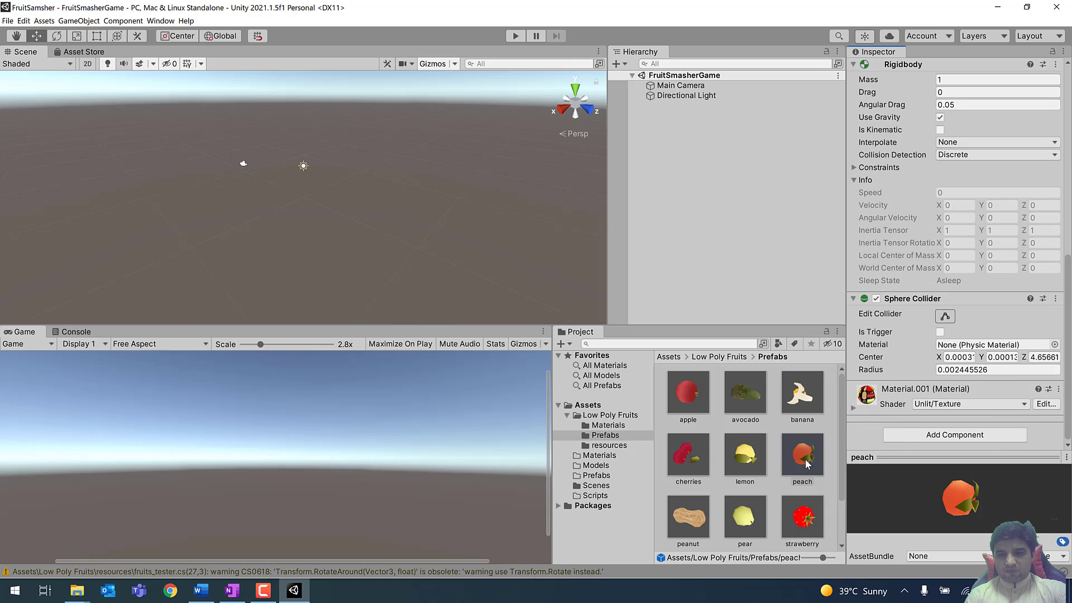
click(803, 516)
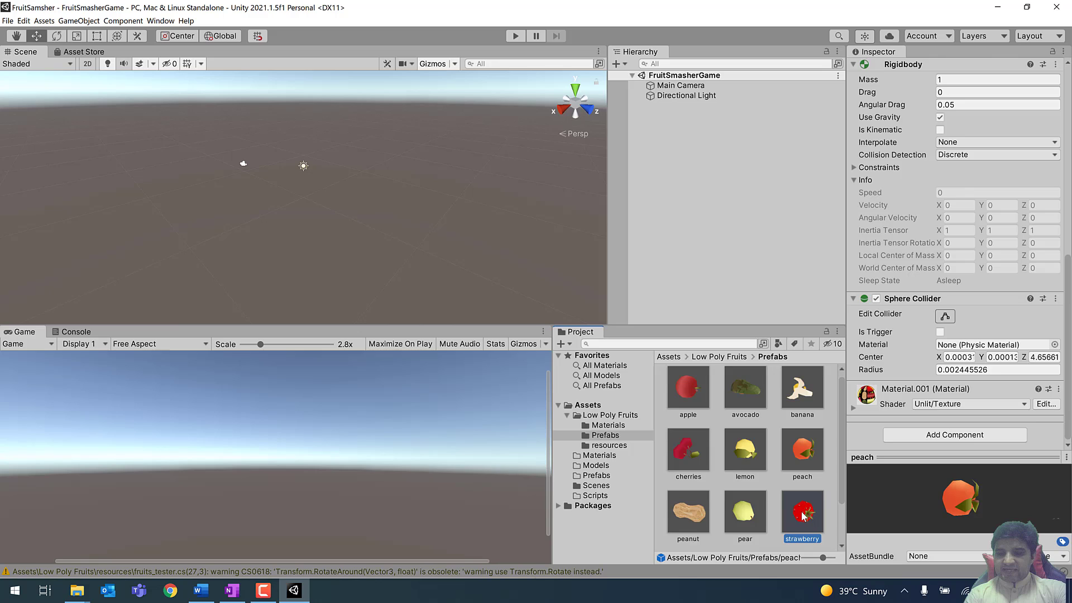
Step: Add a Rigidbody component to the strawberry prefab
click(926, 435)
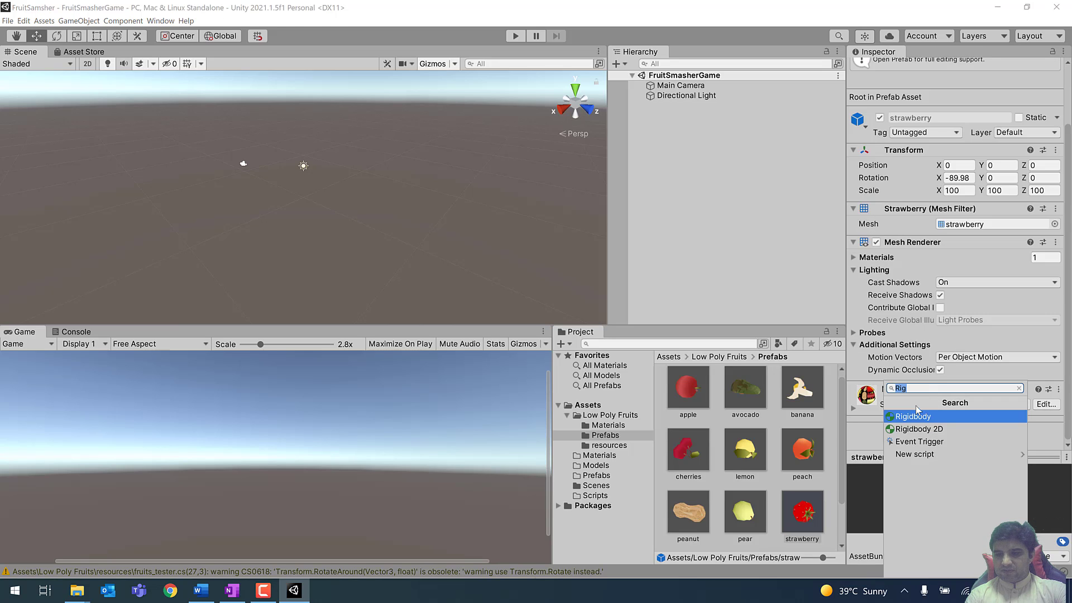
click(913, 417)
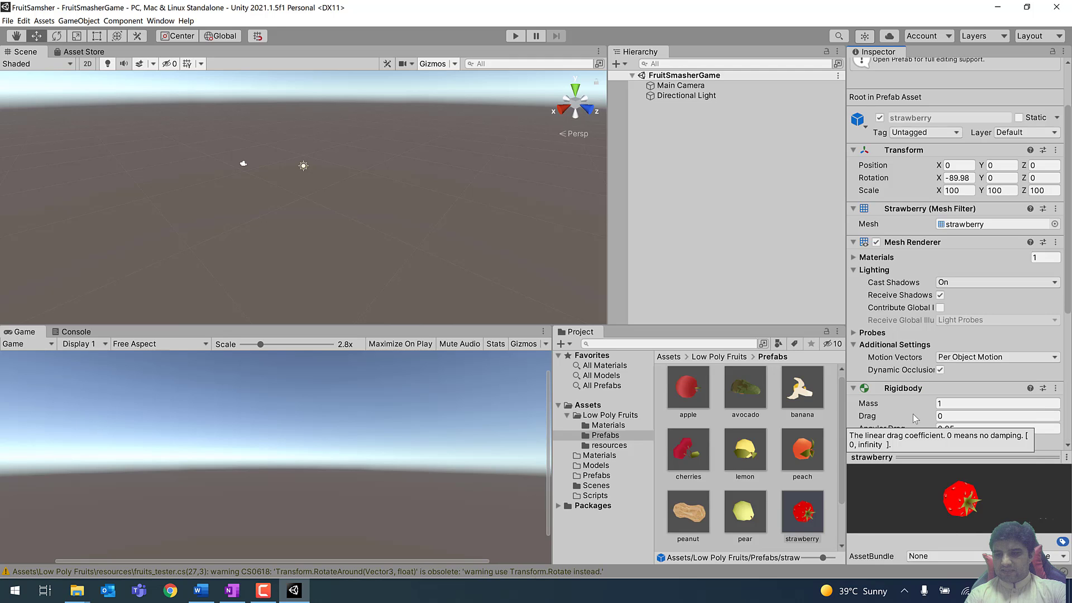
scroll(913, 414, down, 5)
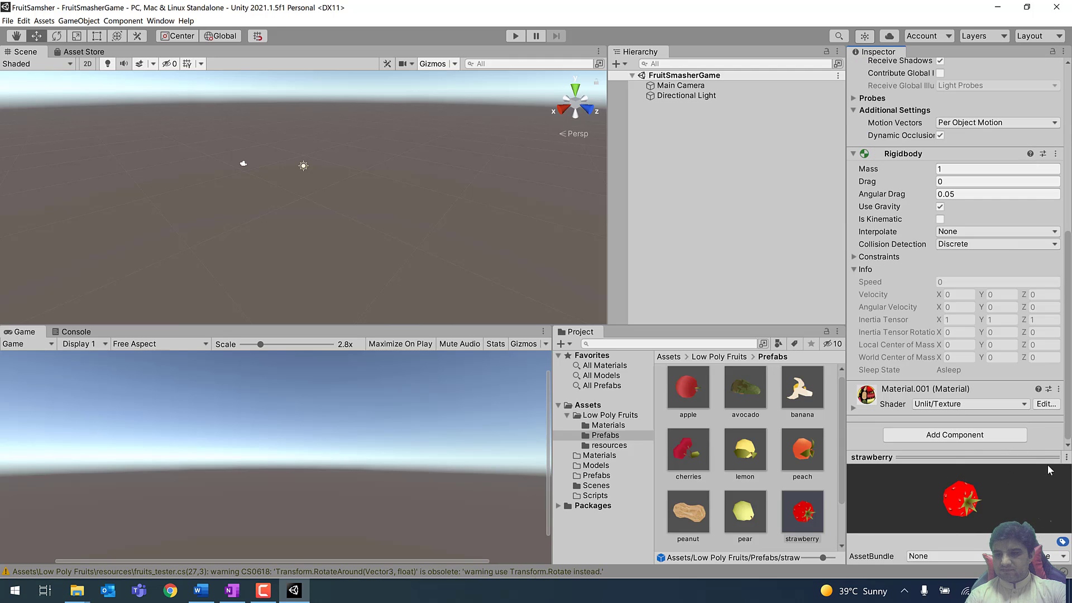
Step: Add a Sphere Collider to the strawberry via 'Sph' search, then open the empty Scripts folder
click(964, 440)
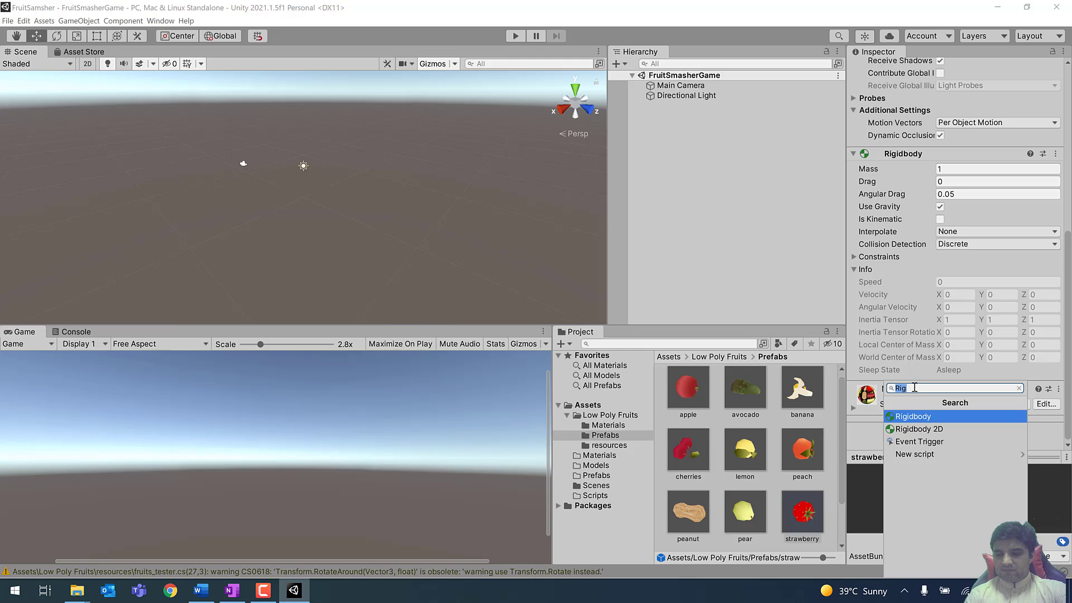
text(Sph)
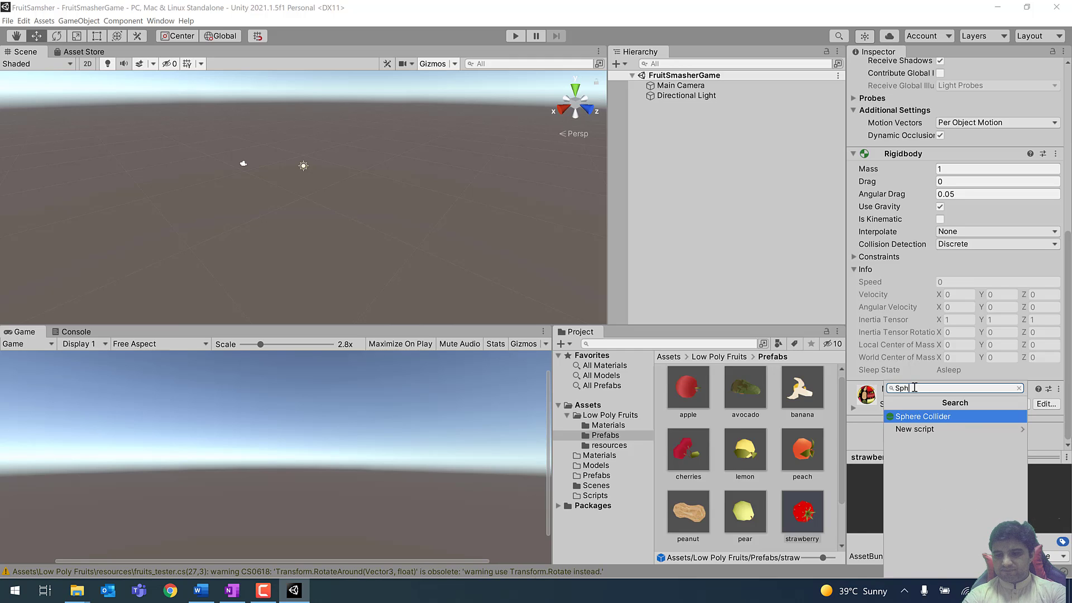
click(908, 416)
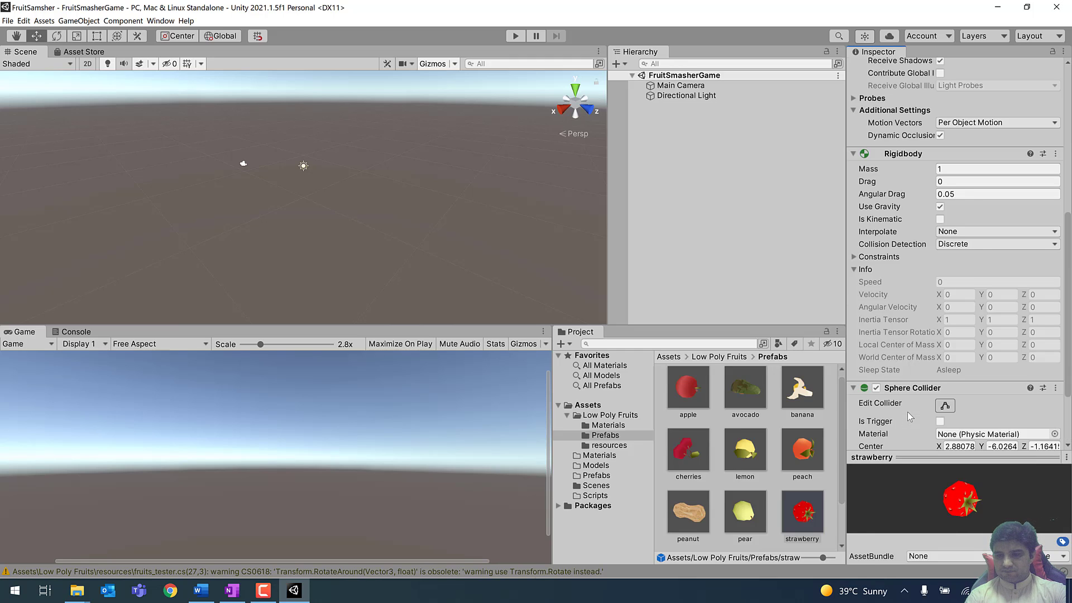
scroll(909, 416, down, 3)
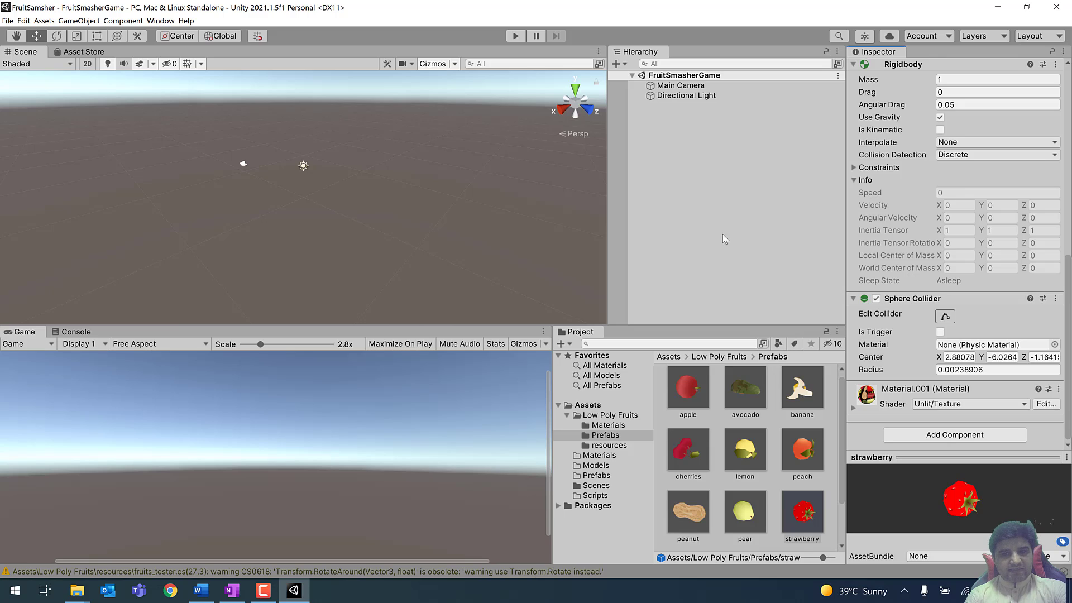
drag(606, 222, 552, 221)
click(595, 495)
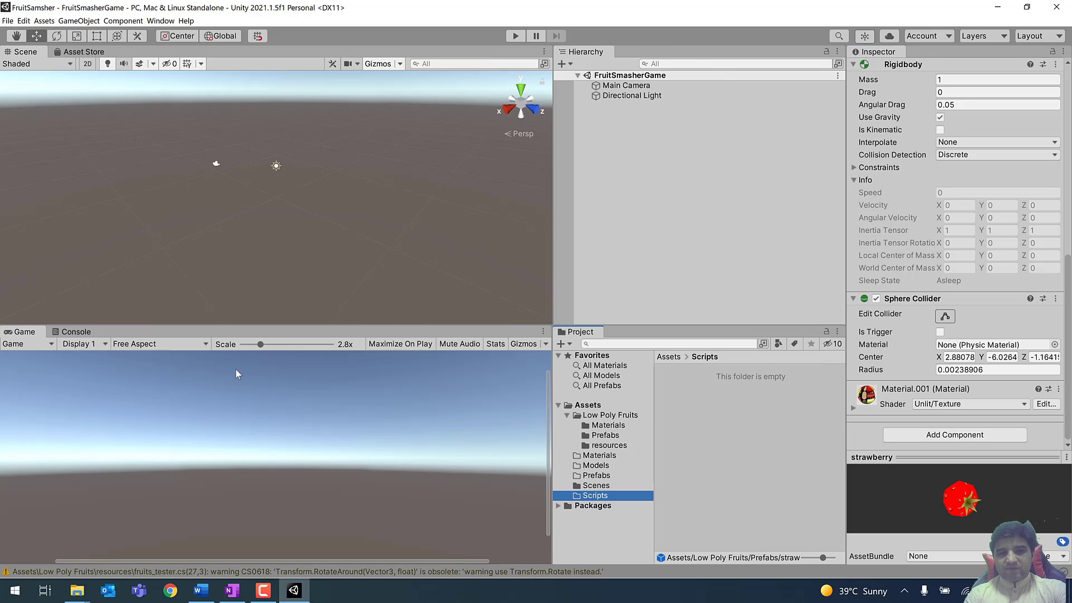